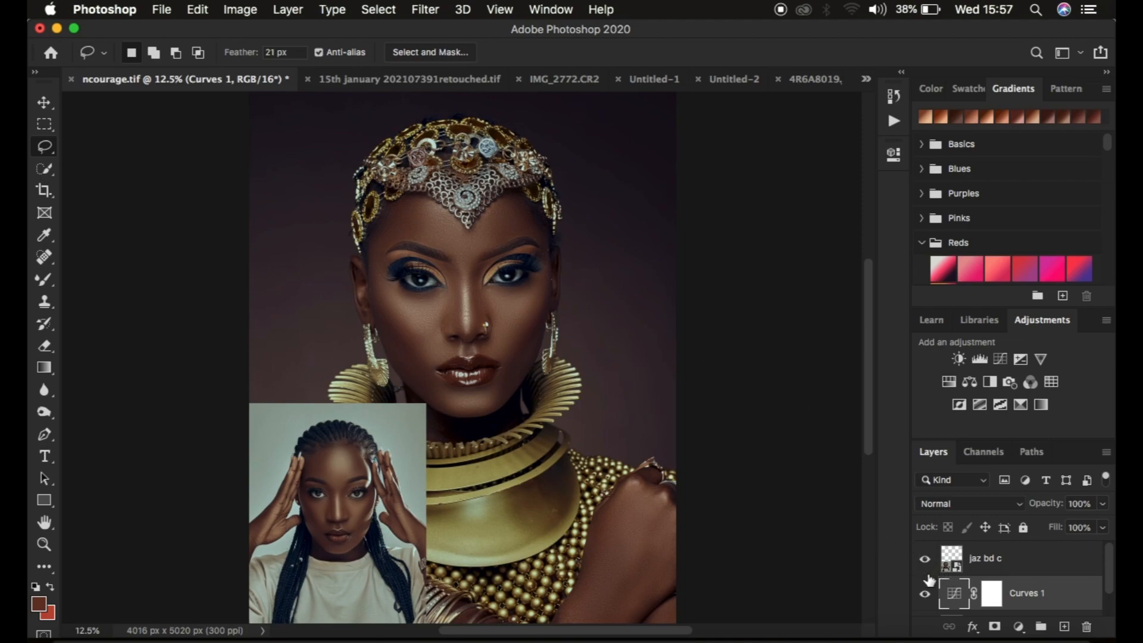
Compare the portrait with and without the Curves 1 layer, and delete both the Curves 1 and jaz bd c layers.
{"action": "left_click", "coordinate": [925, 594]}
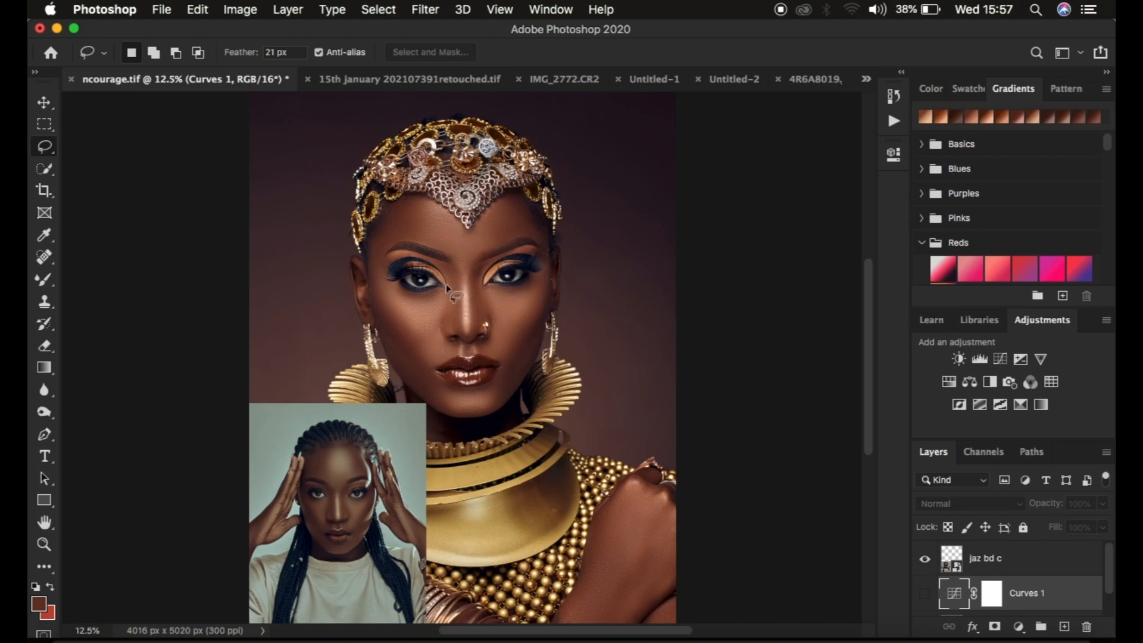
{"action": "left_click", "coordinate": [924, 594]}
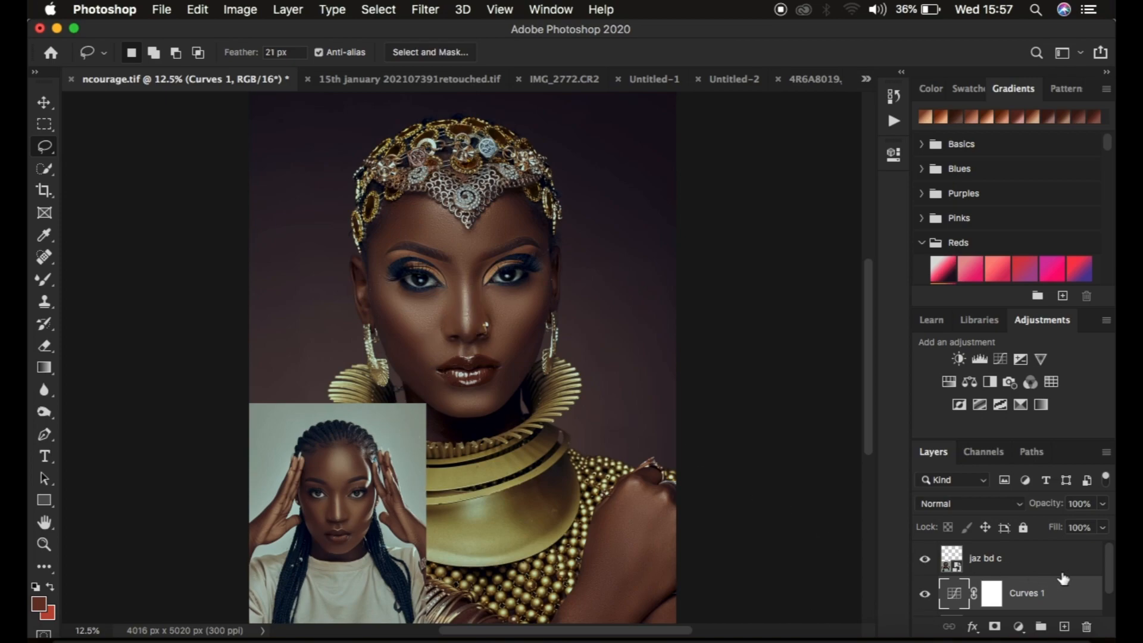
{"action": "key", "text": "BackSpace"}
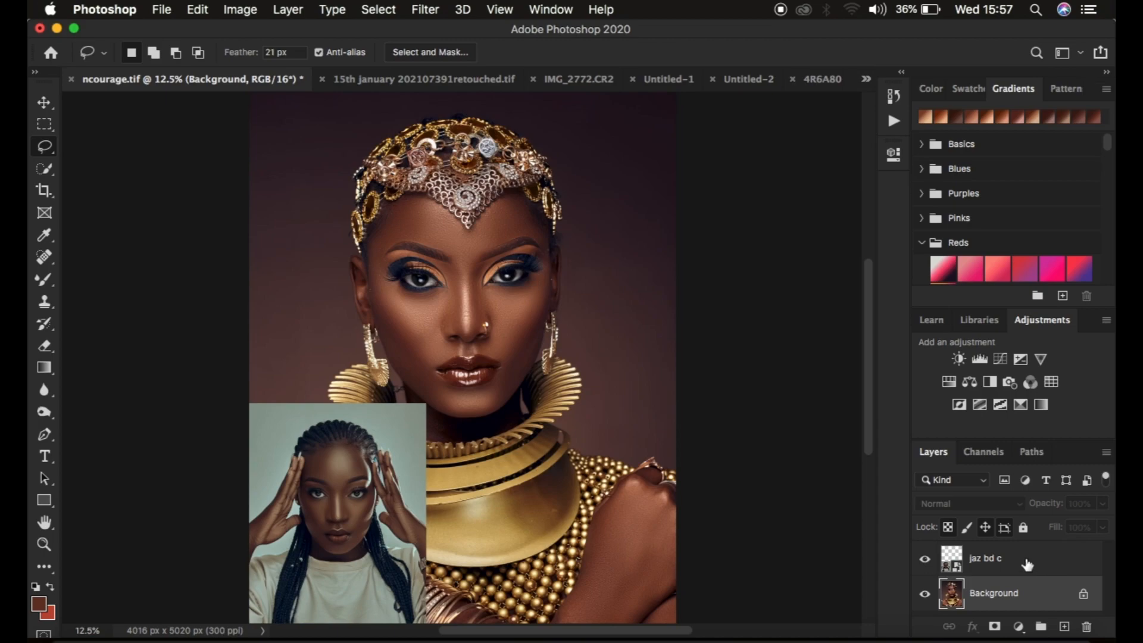
{"action": "left_click", "coordinate": [1023, 564]}
{"action": "key", "text": "BackSpace"}
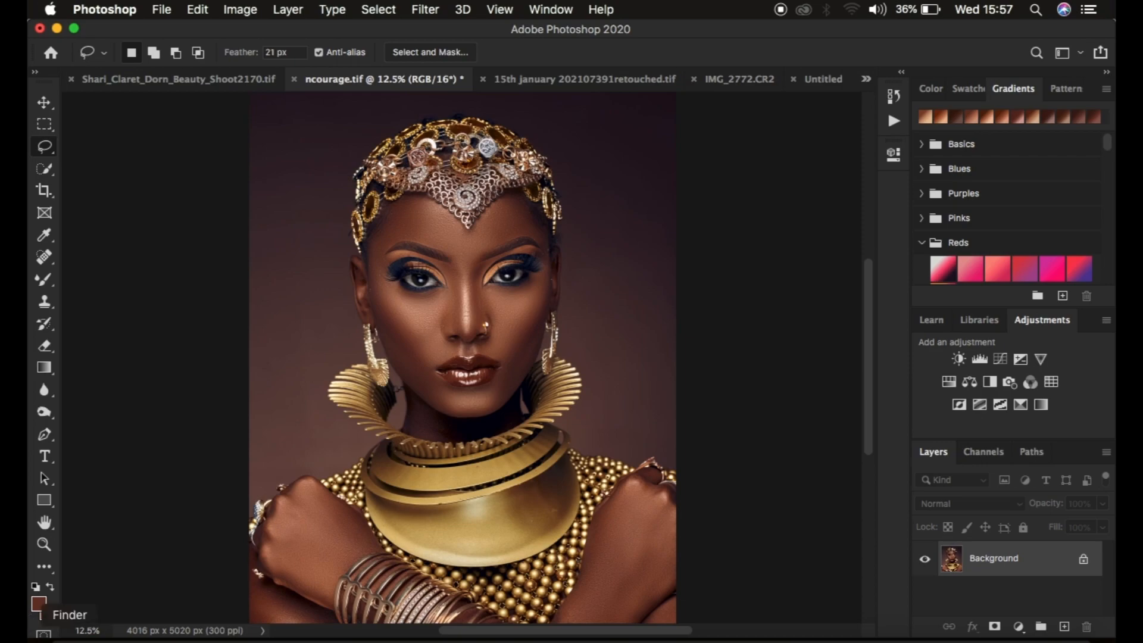
Place the reference image jaz bd c.jpg from Finder into the ncourage.tif document.
{"action": "left_click", "coordinate": [12, 615]}
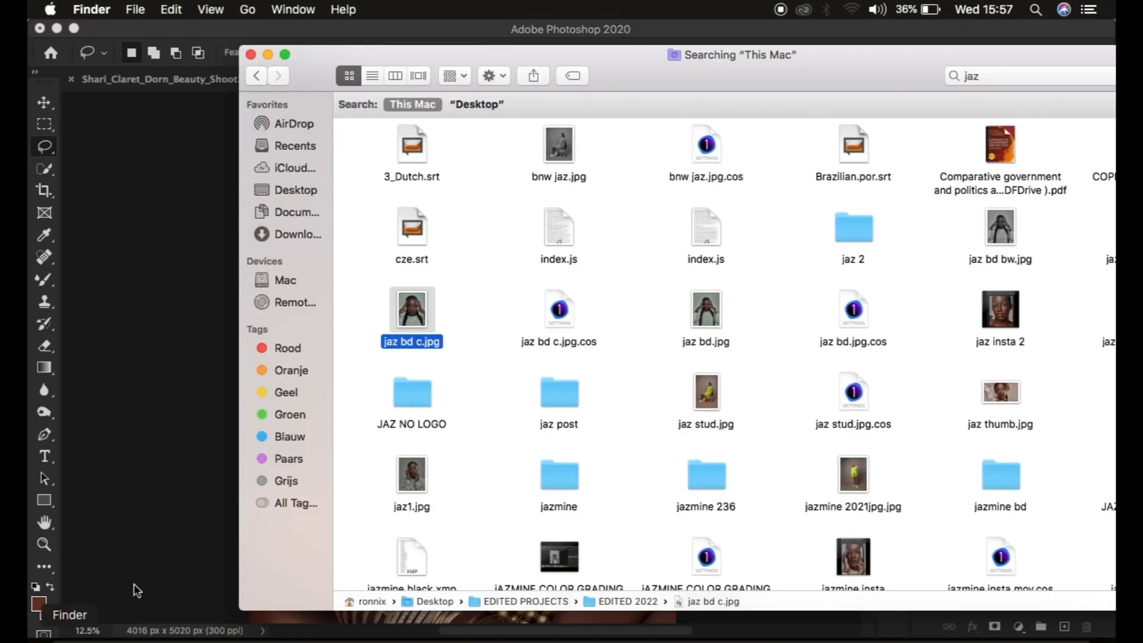
{"action": "left_click", "coordinate": [415, 313]}
{"action": "left_click_drag", "start_coordinate": [415, 312], "coordinate": [197, 331]}
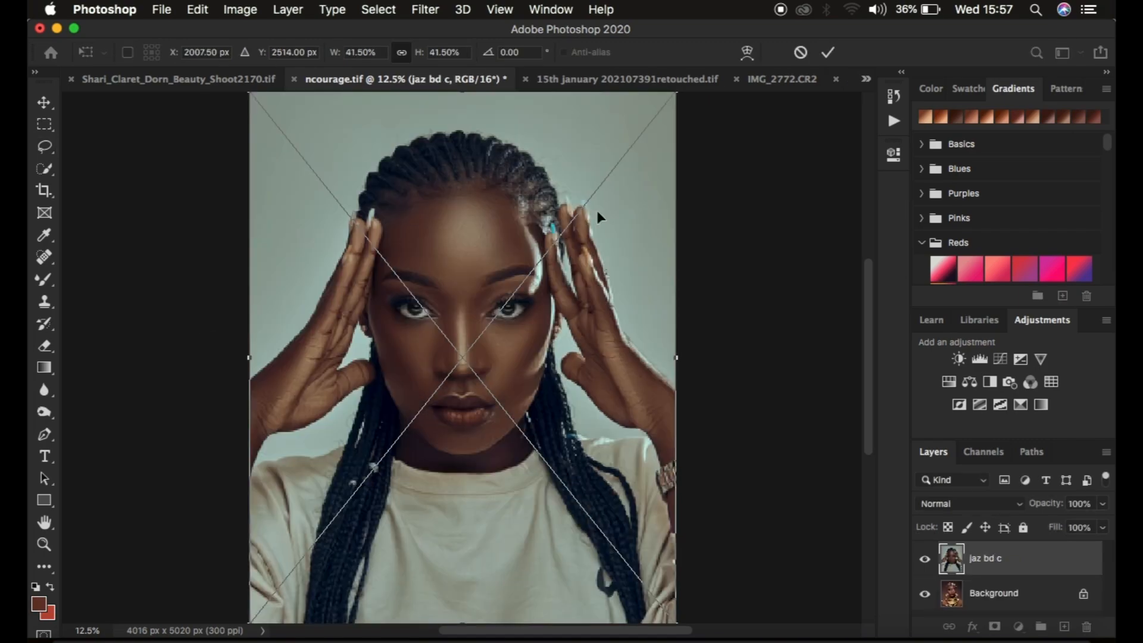
Scale the placed reference photo to about 18% and position it over the portrait's lower-left corner.
{"action": "key", "text": "super+minus"}
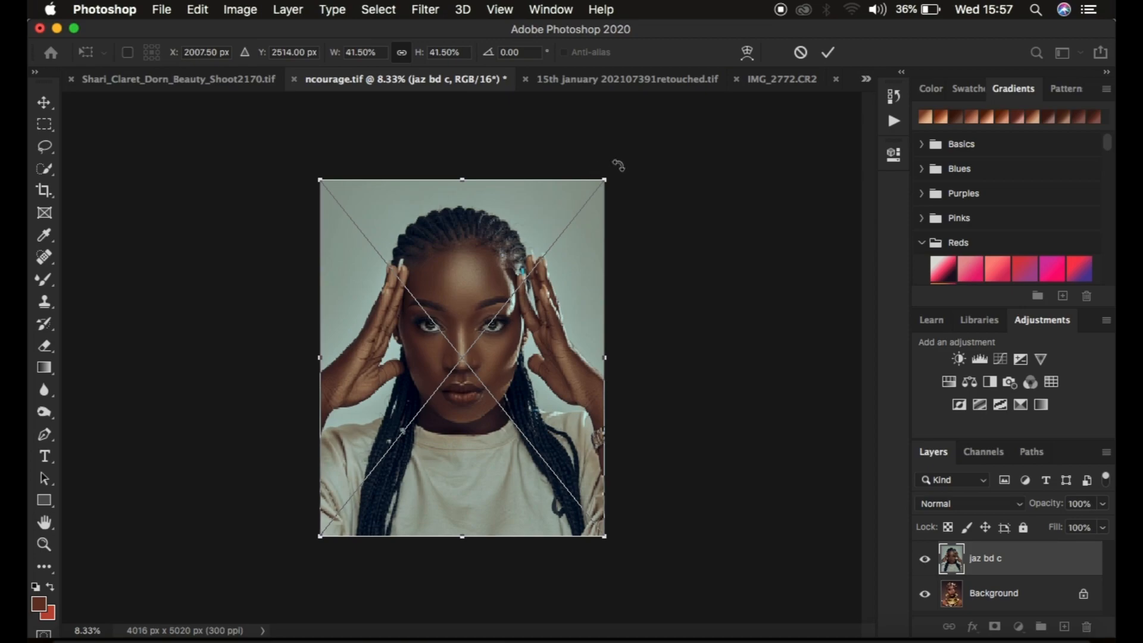
{"action": "left_click_drag", "start_coordinate": [604, 177], "coordinate": [526, 277]}
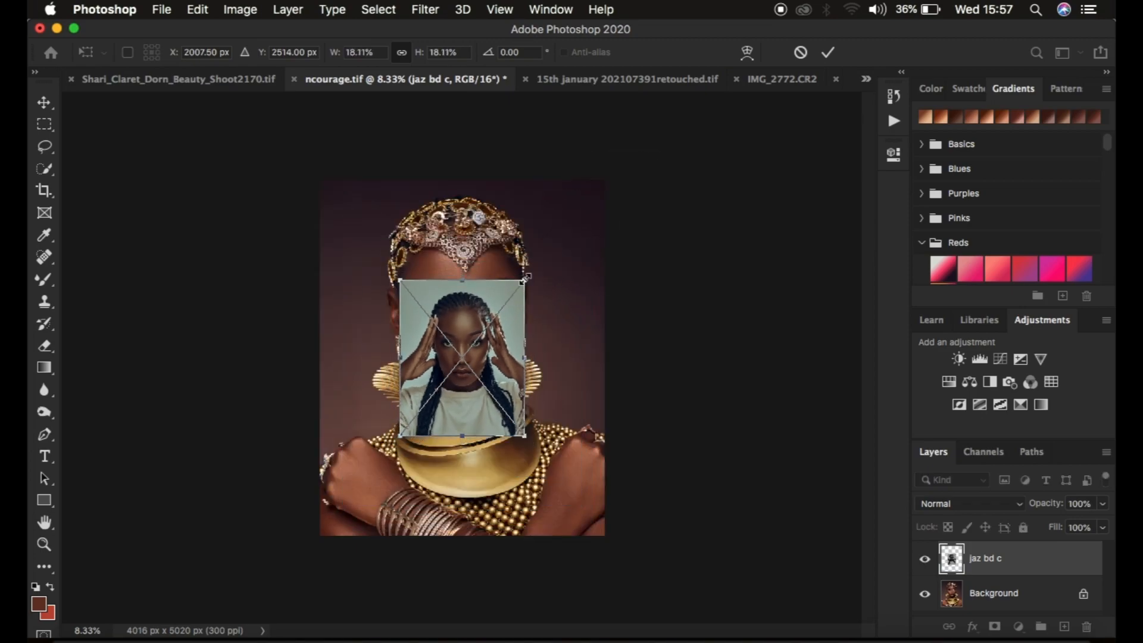
{"action": "left_click_drag", "start_coordinate": [475, 314], "coordinate": [384, 425]}
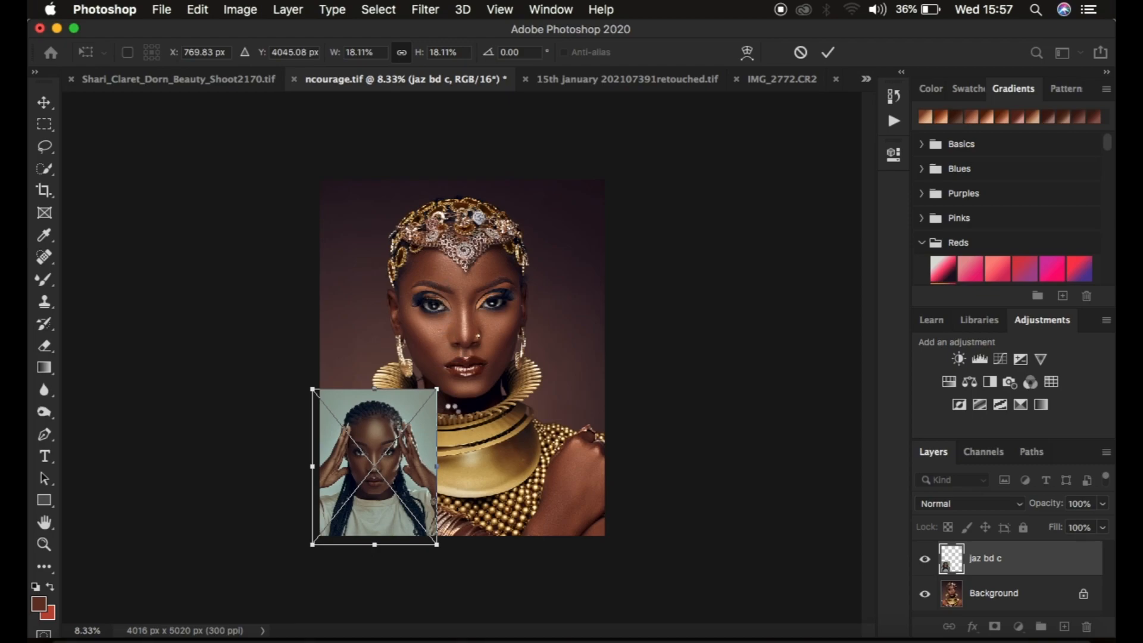
{"action": "key", "text": "Return"}
{"action": "key", "text": "l"}
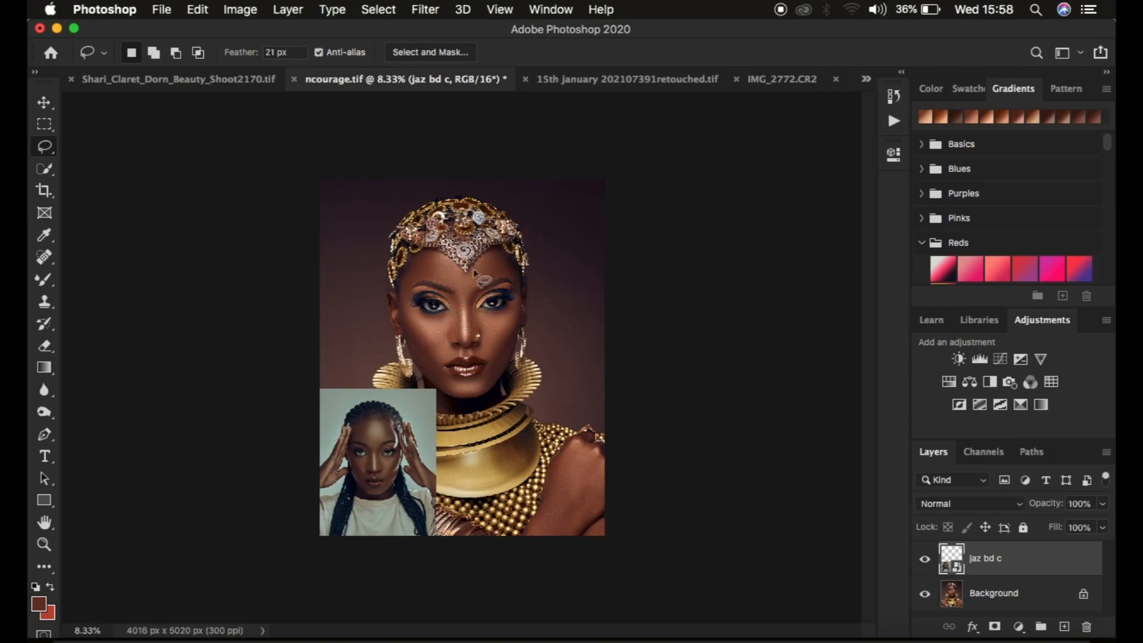
{"action": "key", "text": "super+plus"}
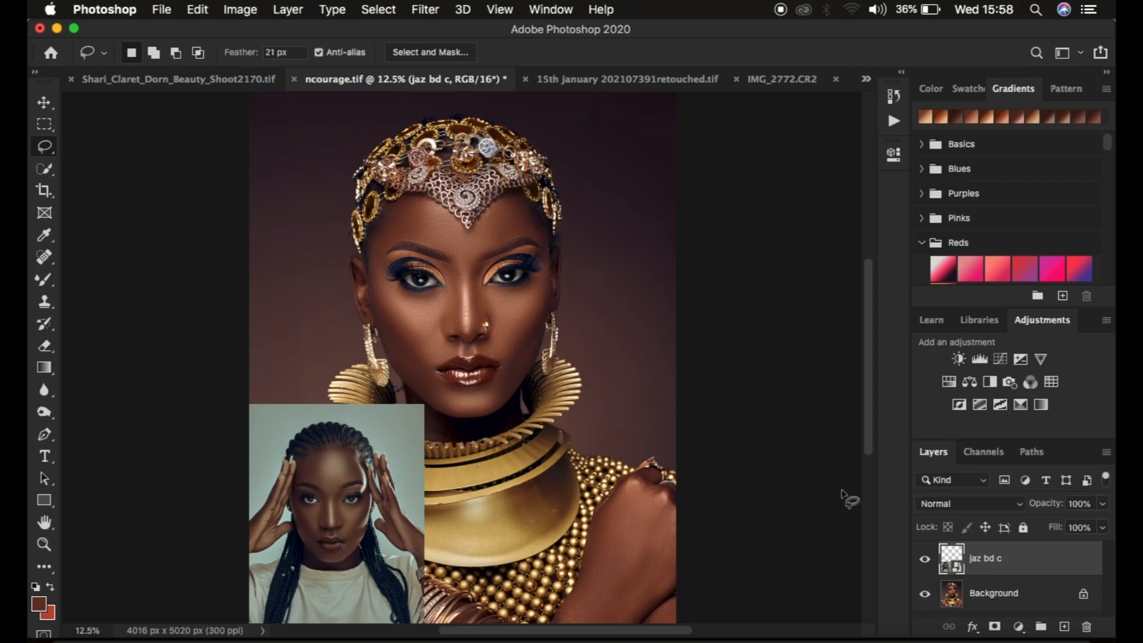
Add a Curves adjustment layer directly above the Background layer and make its adjustment active instead of its mask.
{"action": "left_click", "coordinate": [1015, 597]}
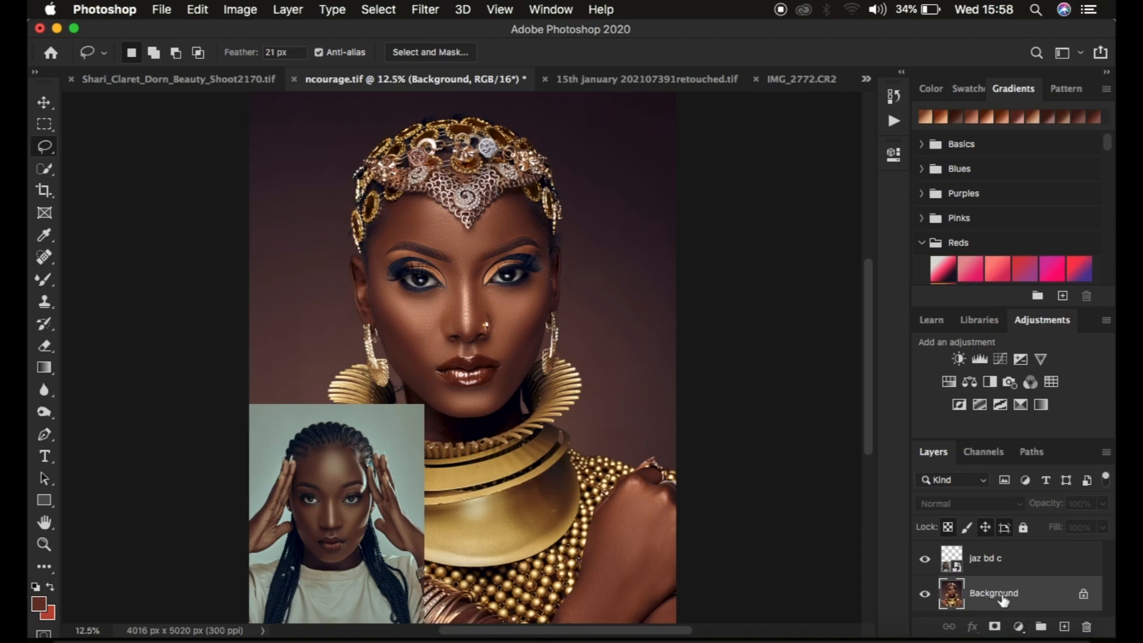
{"action": "left_click", "coordinate": [1019, 627]}
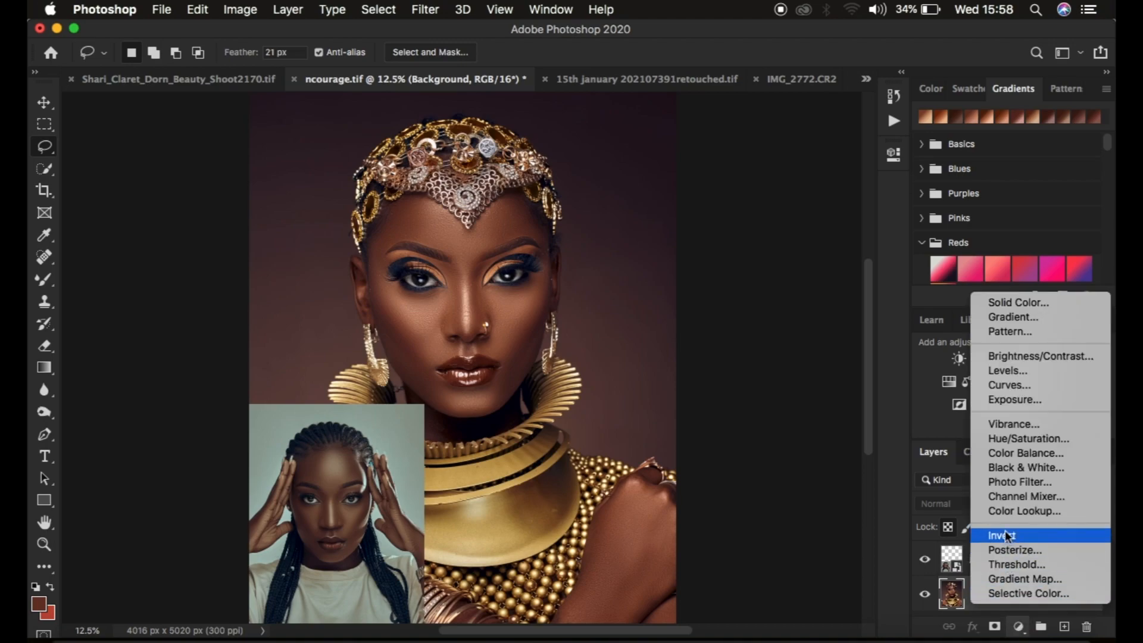
{"action": "left_click", "coordinate": [1002, 387]}
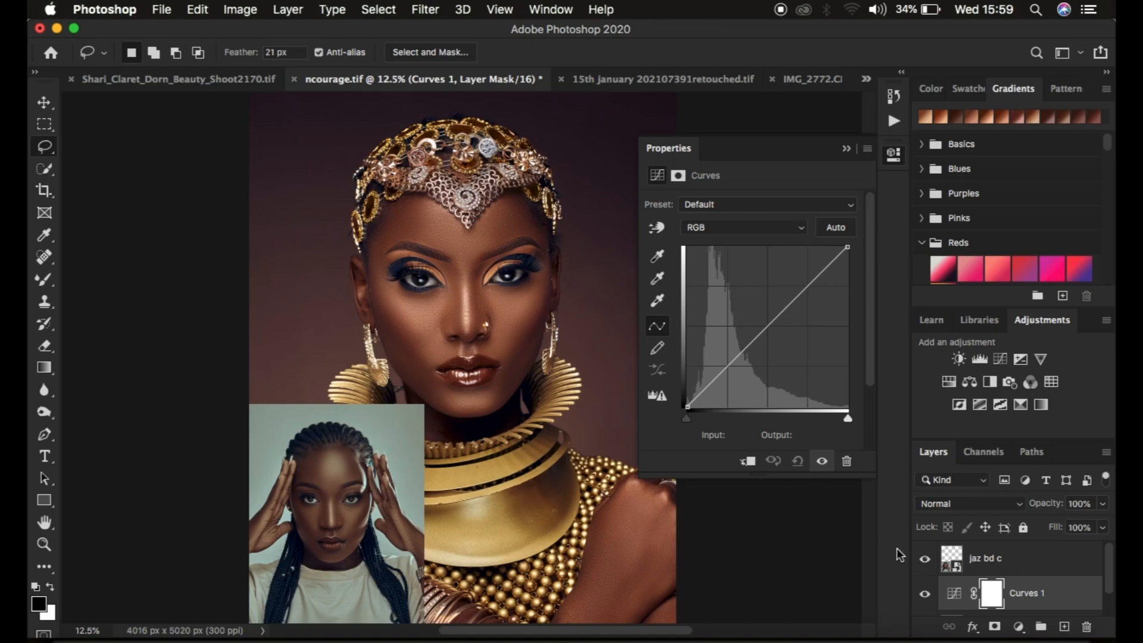
{"action": "left_click", "coordinate": [954, 595]}
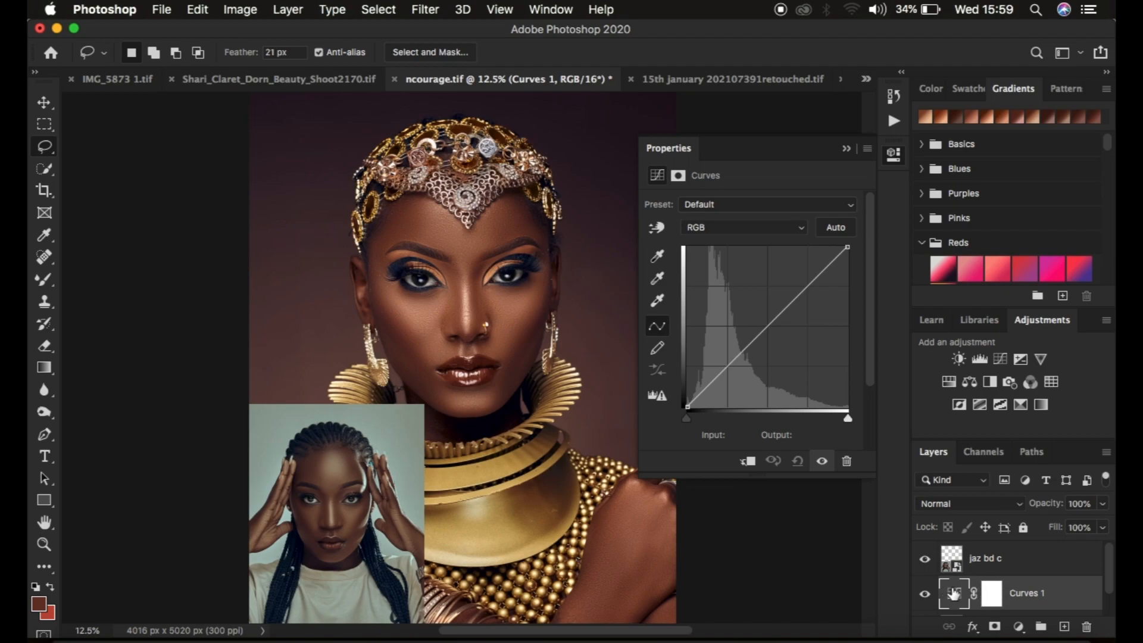
Choose the Curves white point eyedropper with a 5 by 5 Average sample size.
{"action": "left_click", "coordinate": [658, 303]}
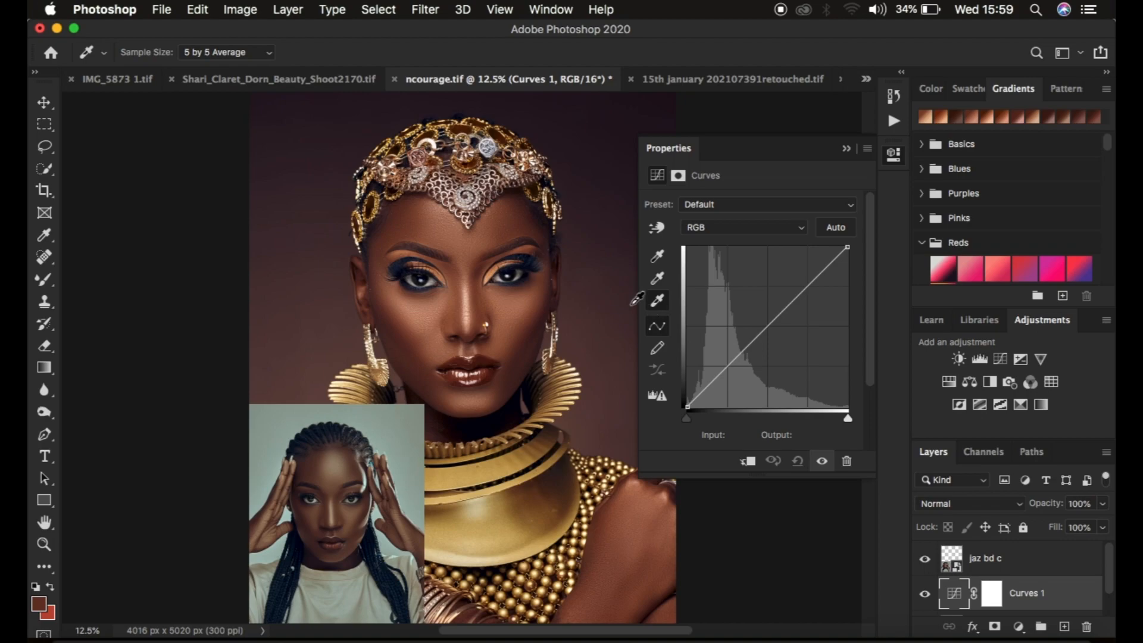
{"action": "left_click", "coordinate": [210, 53]}
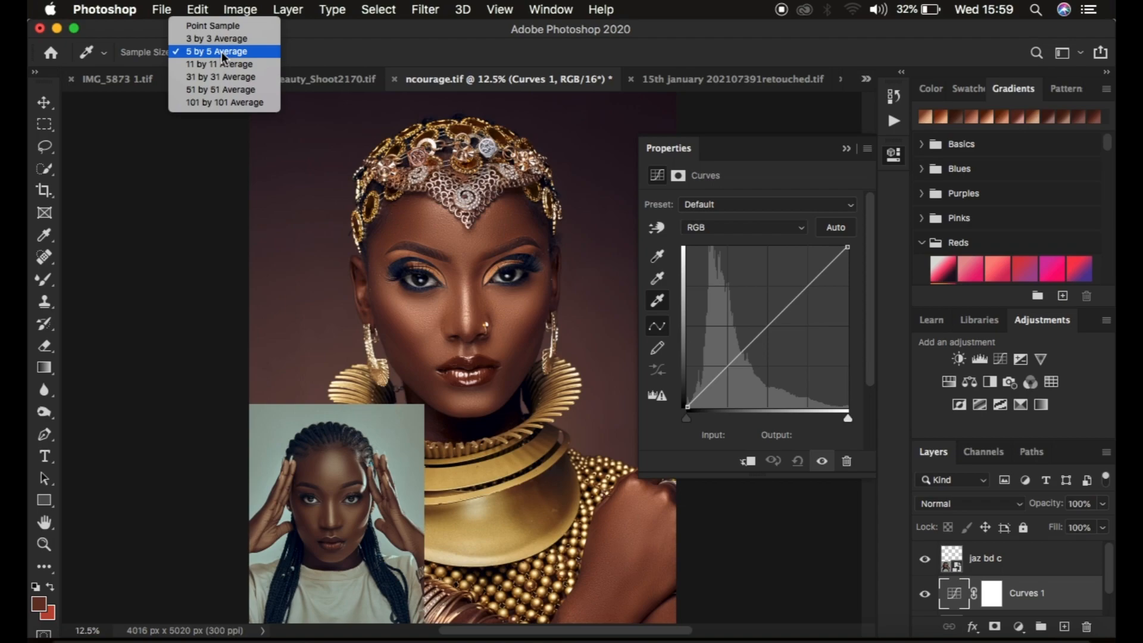
{"action": "left_click", "coordinate": [221, 51]}
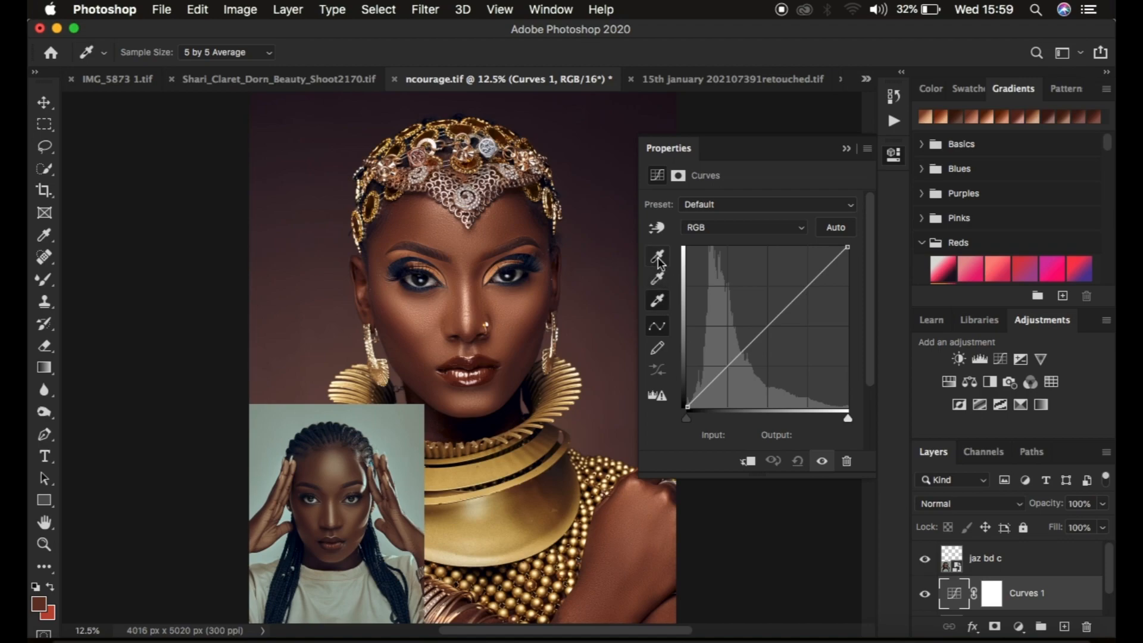
{"action": "left_click", "coordinate": [658, 303]}
{"action": "key", "text": "l"}
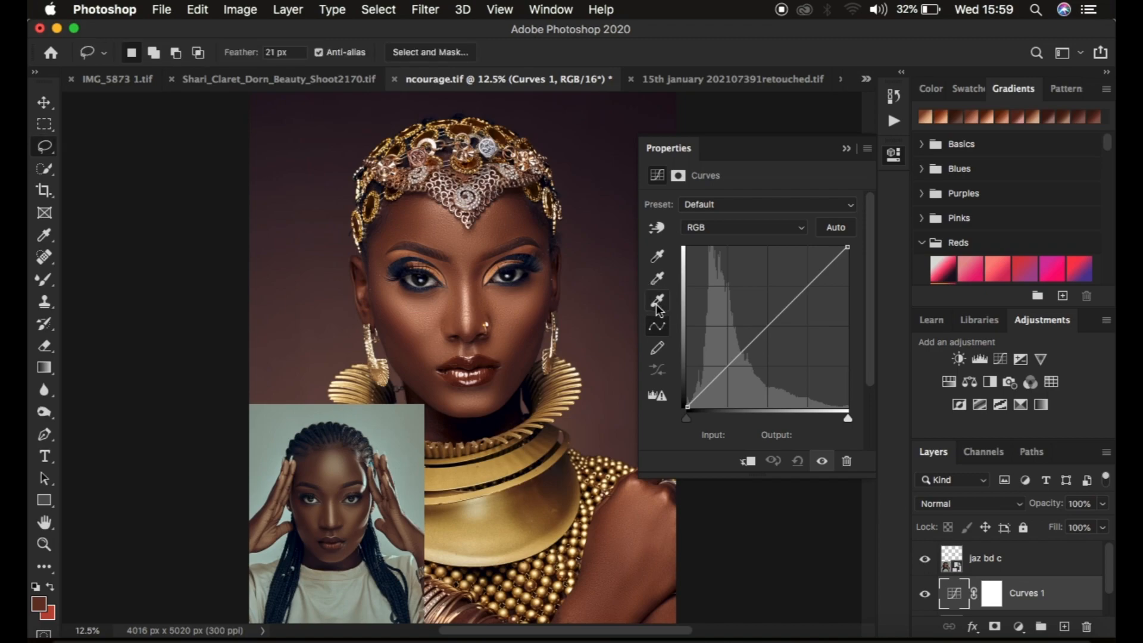
Set the target highlight colour from the reference face's nose highlight without saving it as default, and apply it to the main portrait's nose highlight.
{"action": "double_click", "coordinate": [657, 304]}
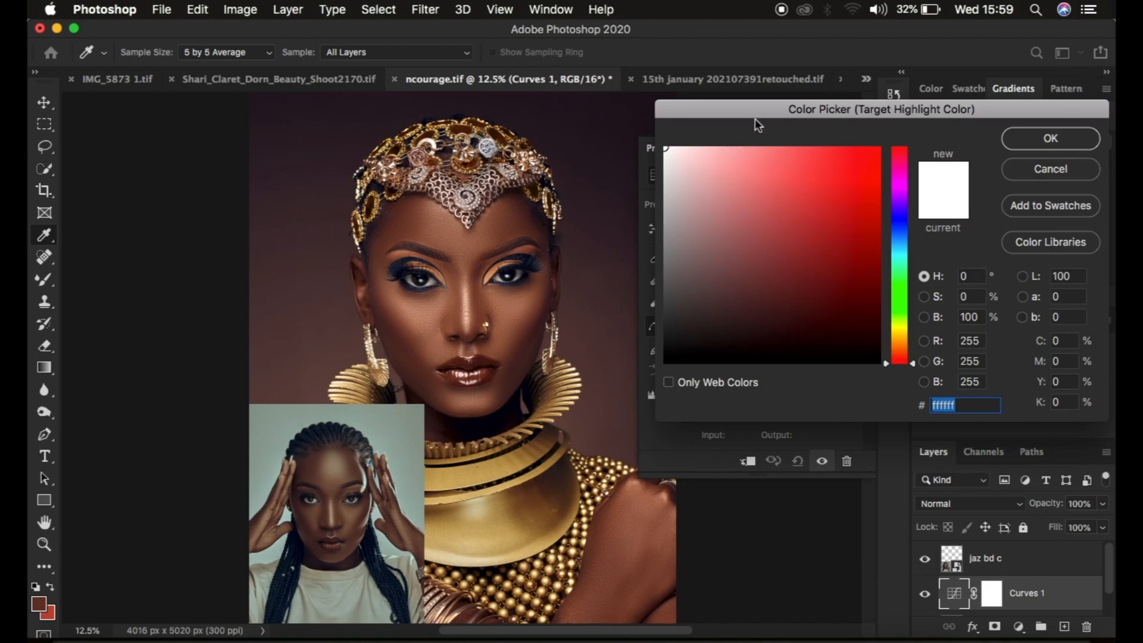
{"action": "left_click_drag", "start_coordinate": [785, 112], "coordinate": [702, 105]}
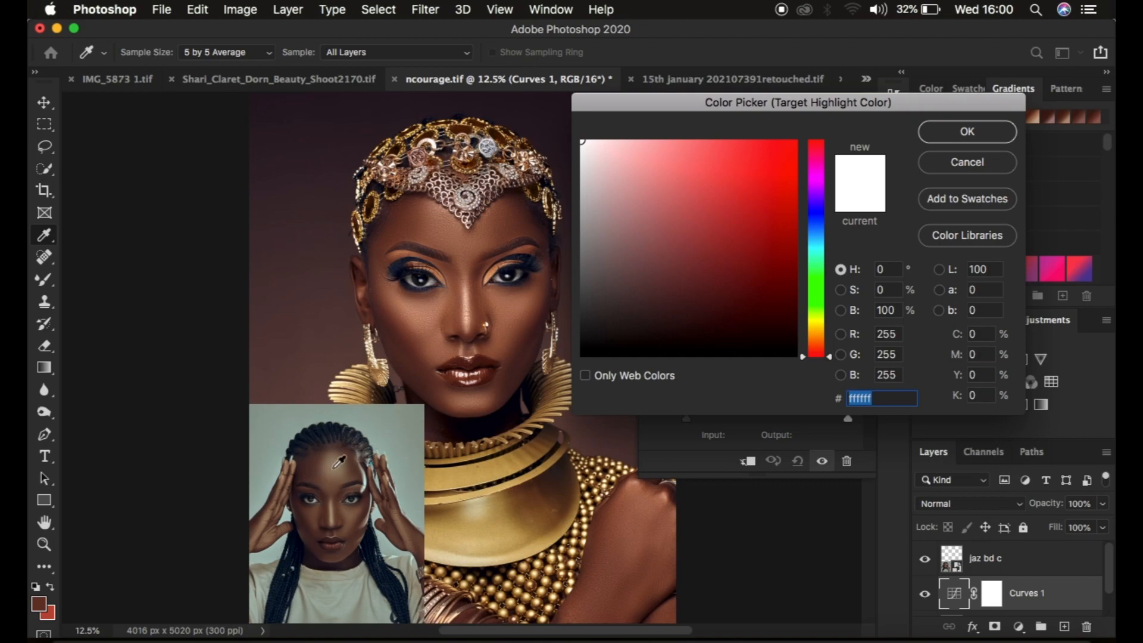
{"action": "key", "text": "super+plus"}
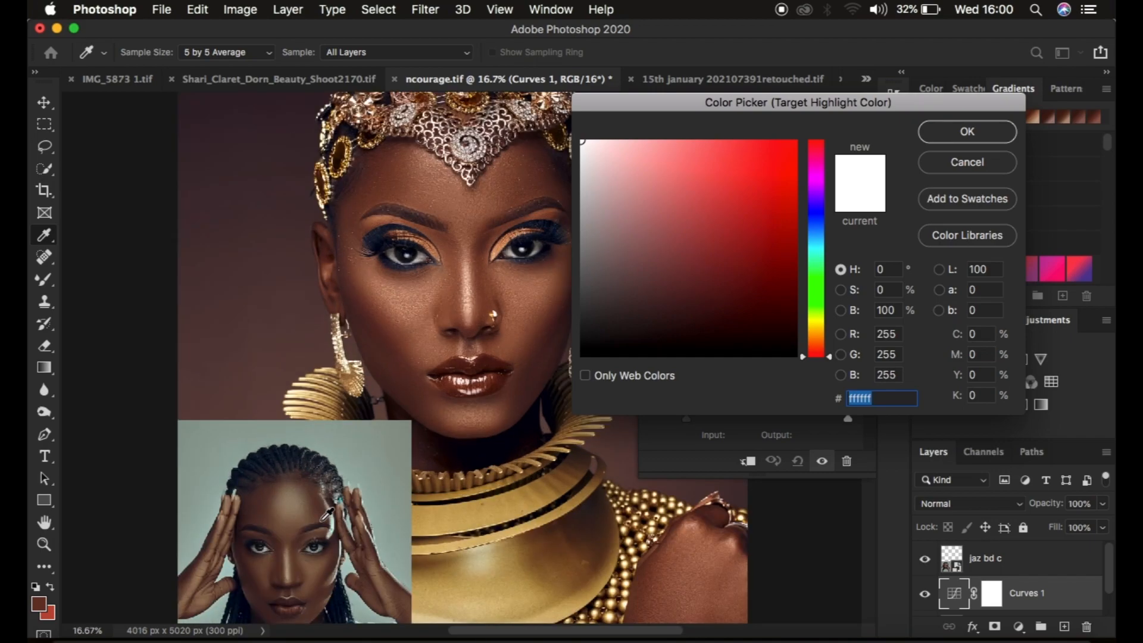
{"action": "left_click", "coordinate": [287, 573]}
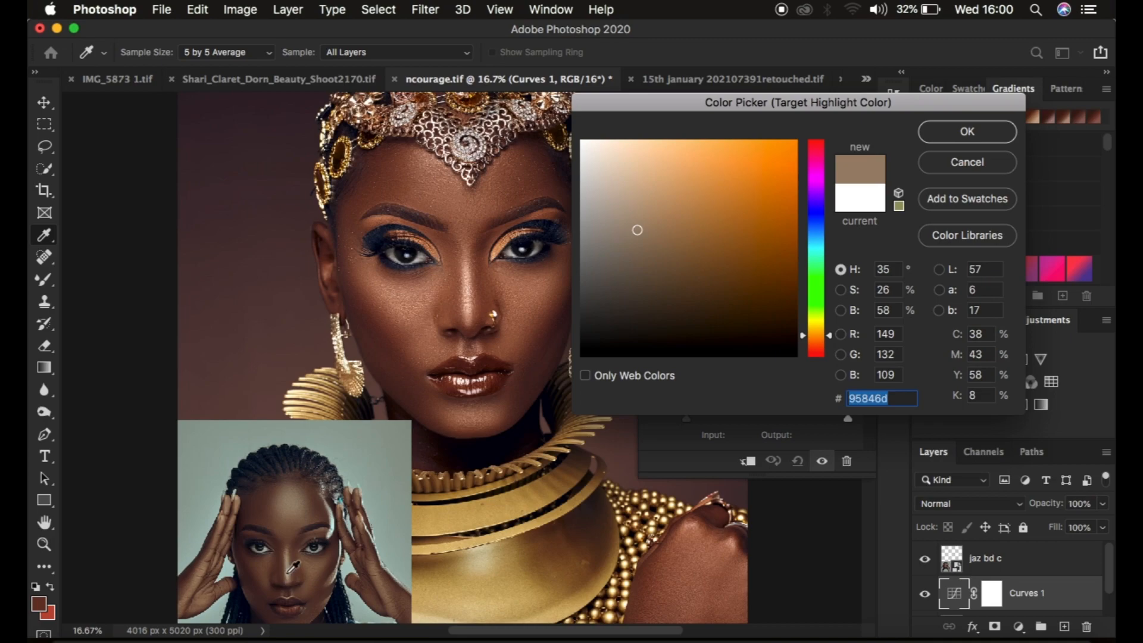
{"action": "left_click", "coordinate": [289, 572]}
{"action": "left_click", "coordinate": [952, 132]}
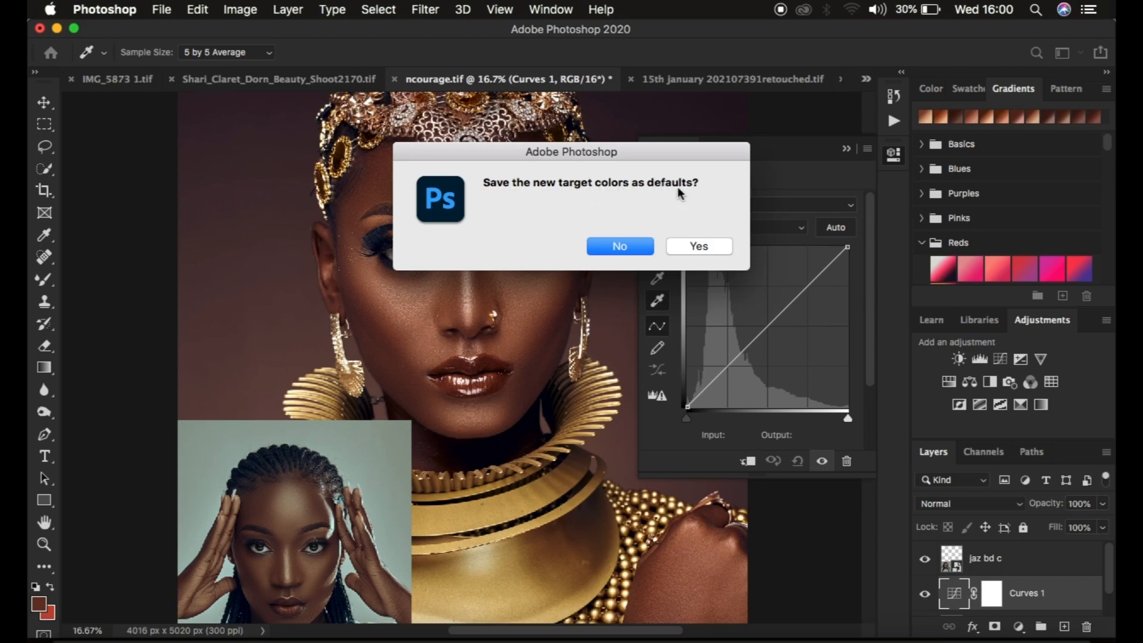
{"action": "left_click", "coordinate": [620, 248]}
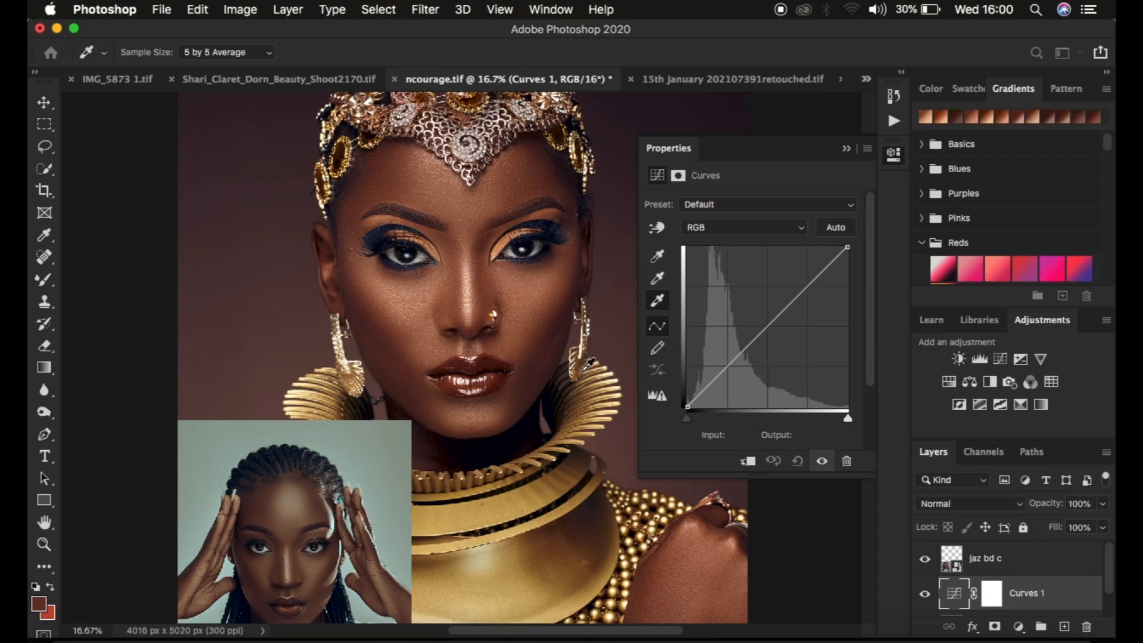
{"action": "left_click", "coordinate": [470, 298]}
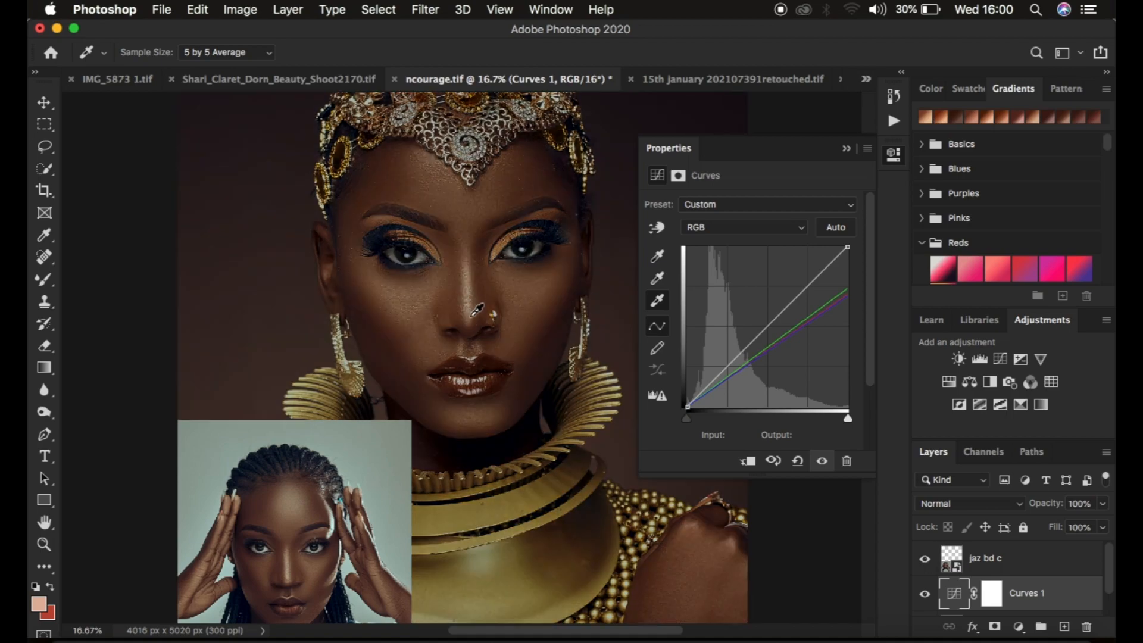
{"action": "left_click", "coordinate": [471, 316]}
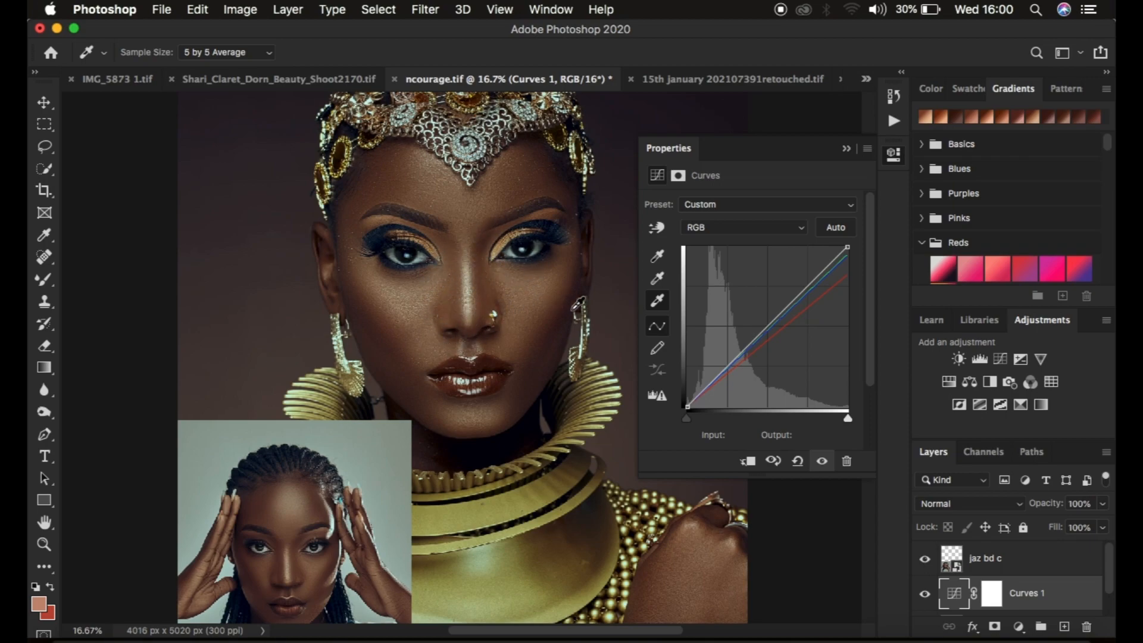
Set the Curves target midtone colour to 4c332d, sampled from the reference face's cheek, without saving it as default.
{"action": "double_click", "coordinate": [658, 279]}
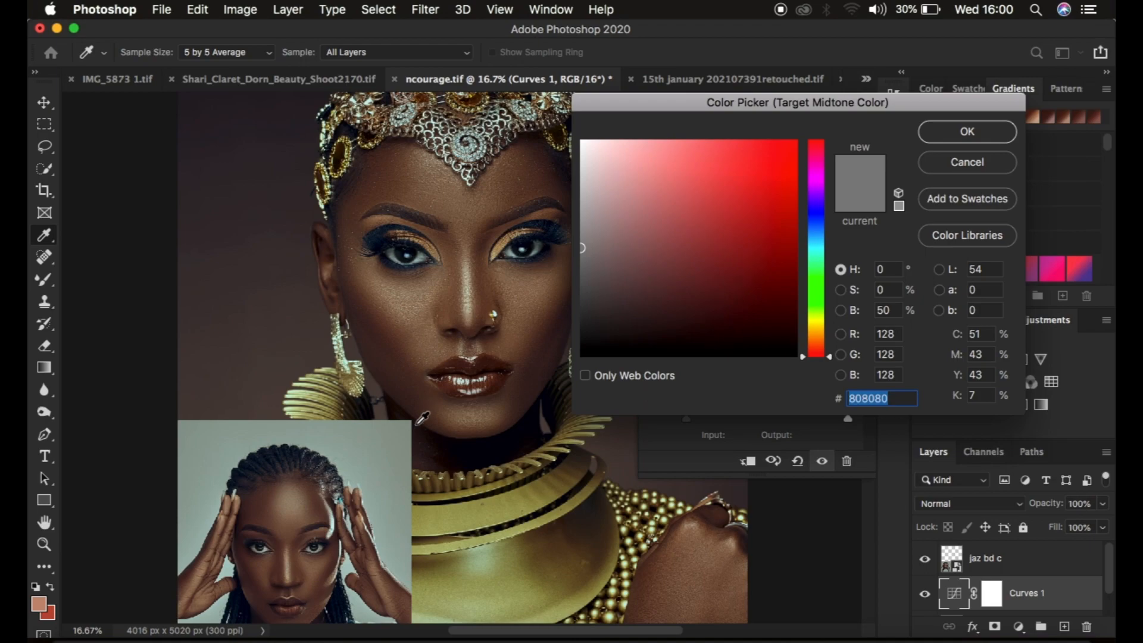
{"action": "key", "text": "super+plus"}
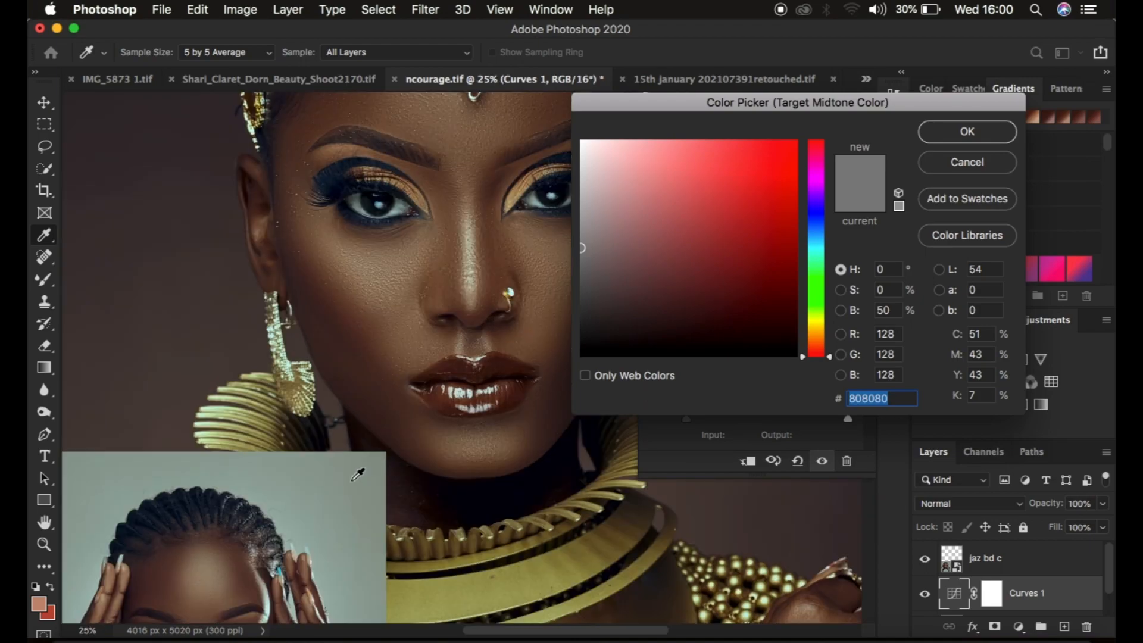
{"action": "left_click_drag", "start_coordinate": [340, 481], "coordinate": [395, 258]}
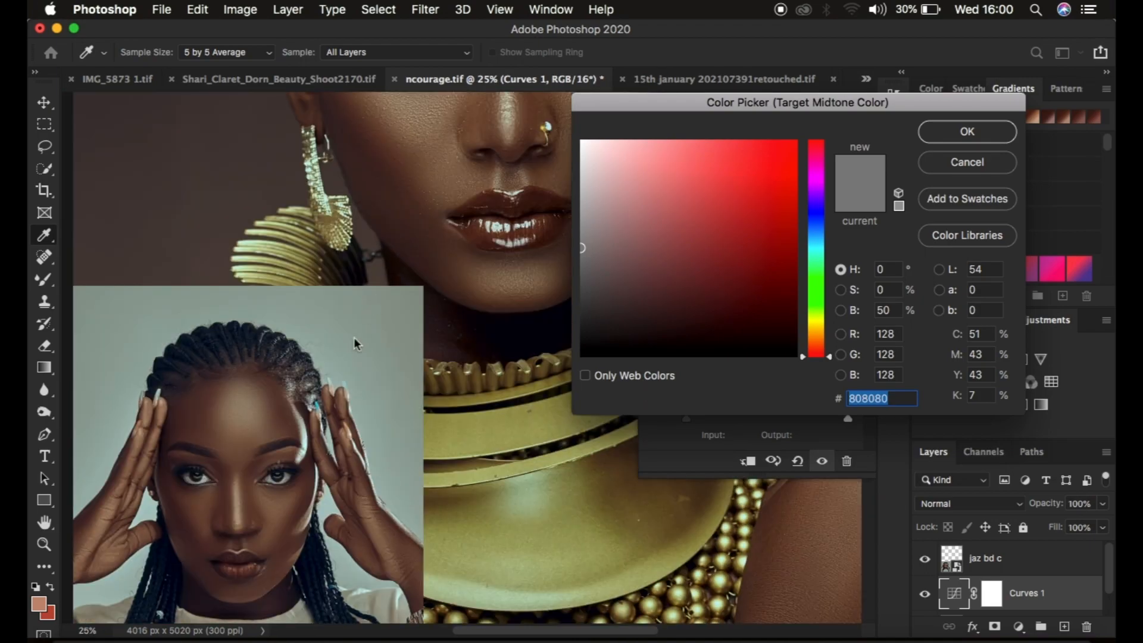
{"action": "scroll", "coordinate": [276, 428], "scroll_direction": "down", "scroll_amount": 3}
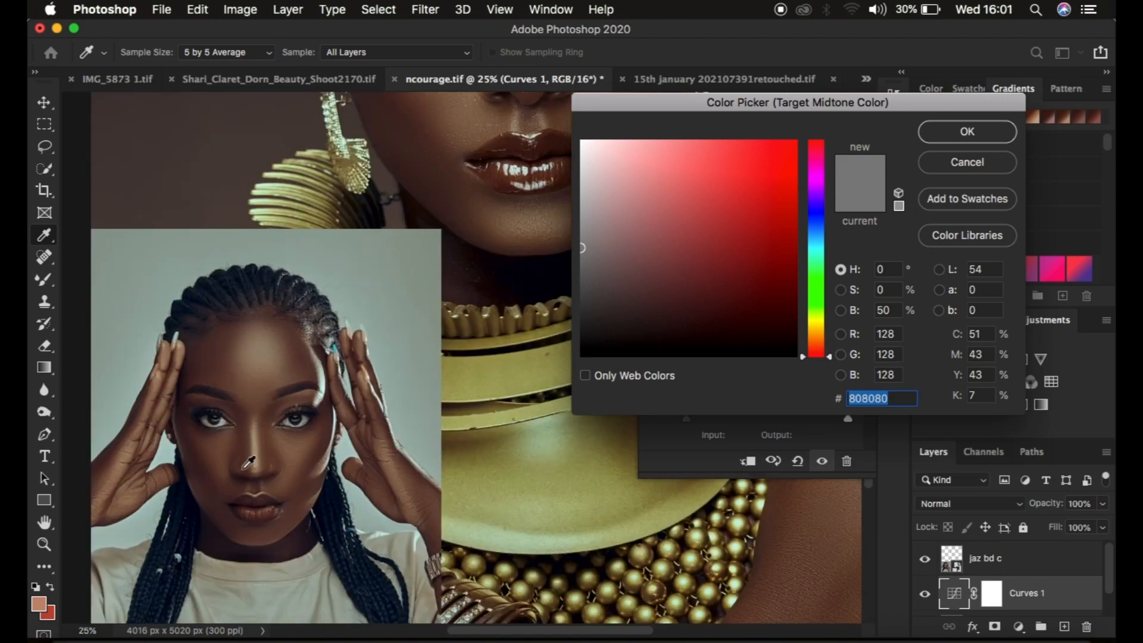
{"action": "left_click", "coordinate": [316, 456]}
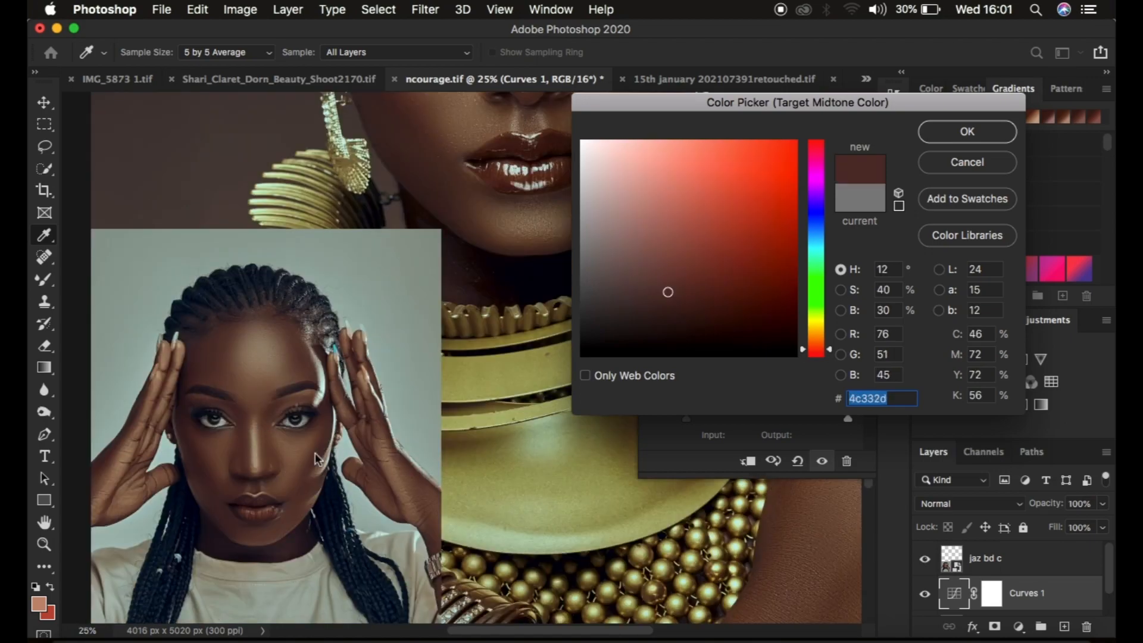
{"action": "left_click", "coordinate": [962, 131]}
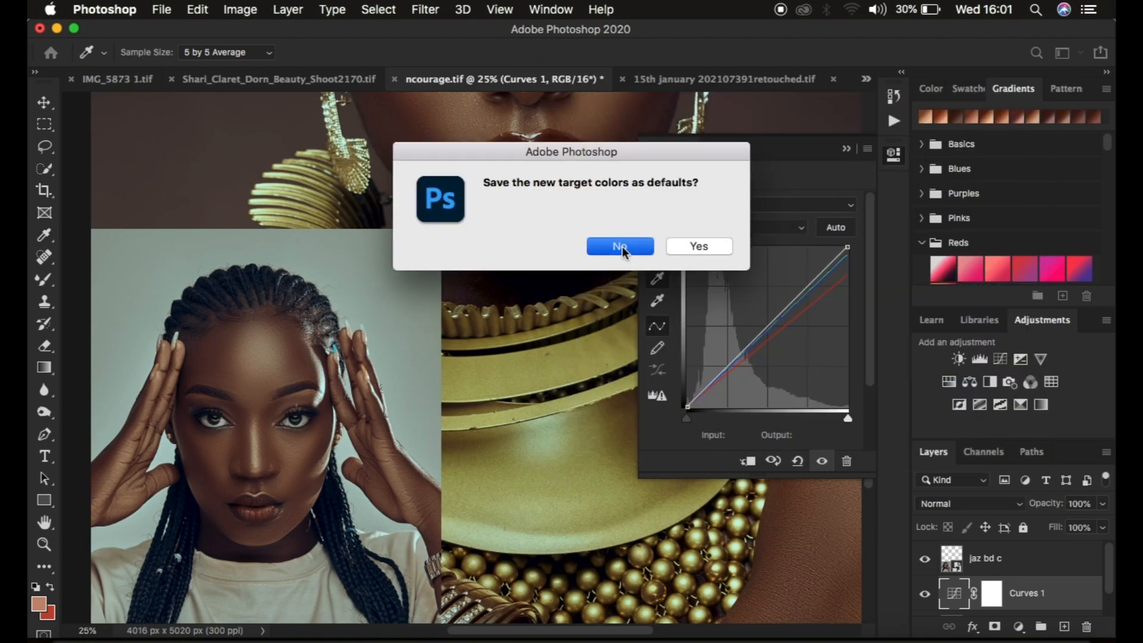
{"action": "left_click", "coordinate": [620, 246]}
Apply the target midtone colour to a midtone area of skin on the main portrait's forehead.
{"action": "key", "text": "super+minus"}
{"action": "key", "text": "super+minus"}
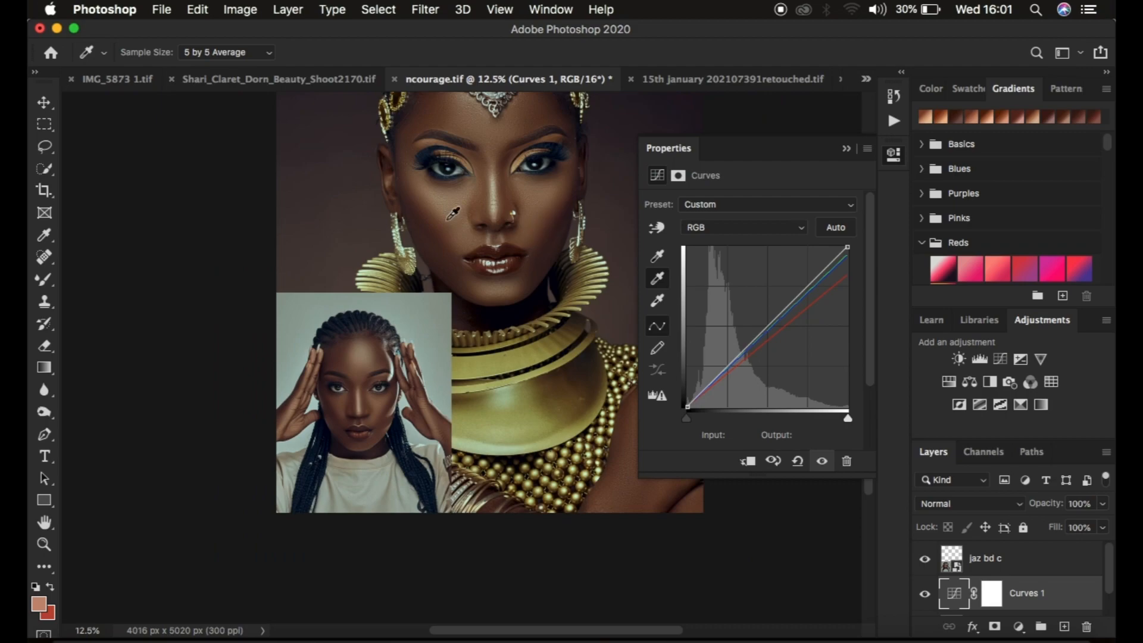
{"action": "left_click", "coordinate": [434, 105]}
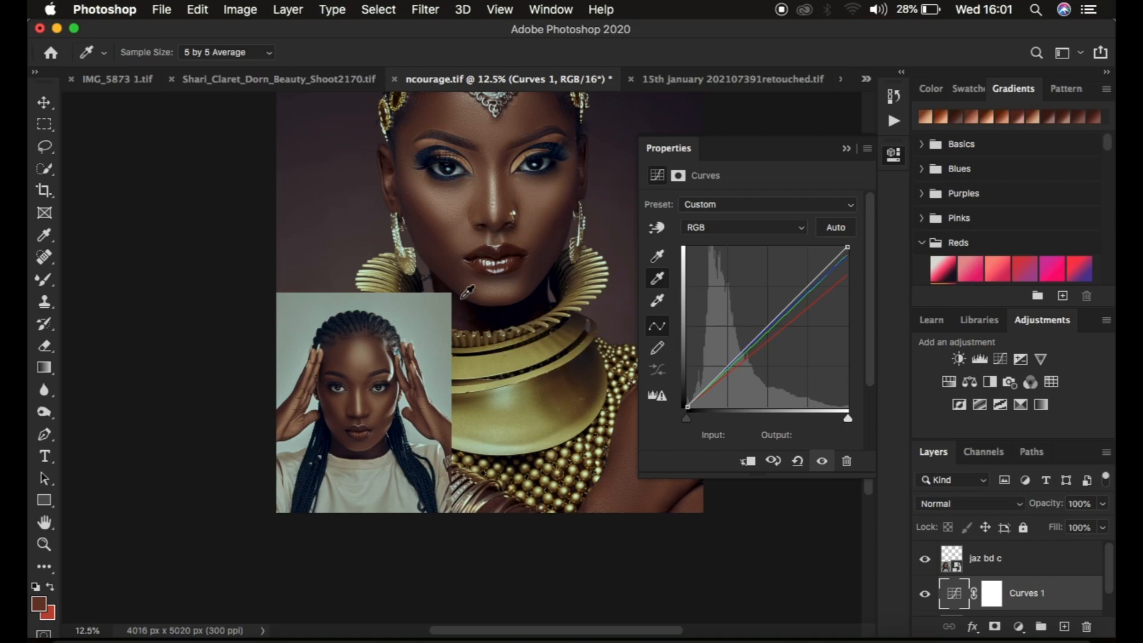
Compare the whole portrait with and without the Curves adjustment.
{"action": "left_click", "coordinate": [846, 149]}
{"action": "key", "text": "super+minus"}
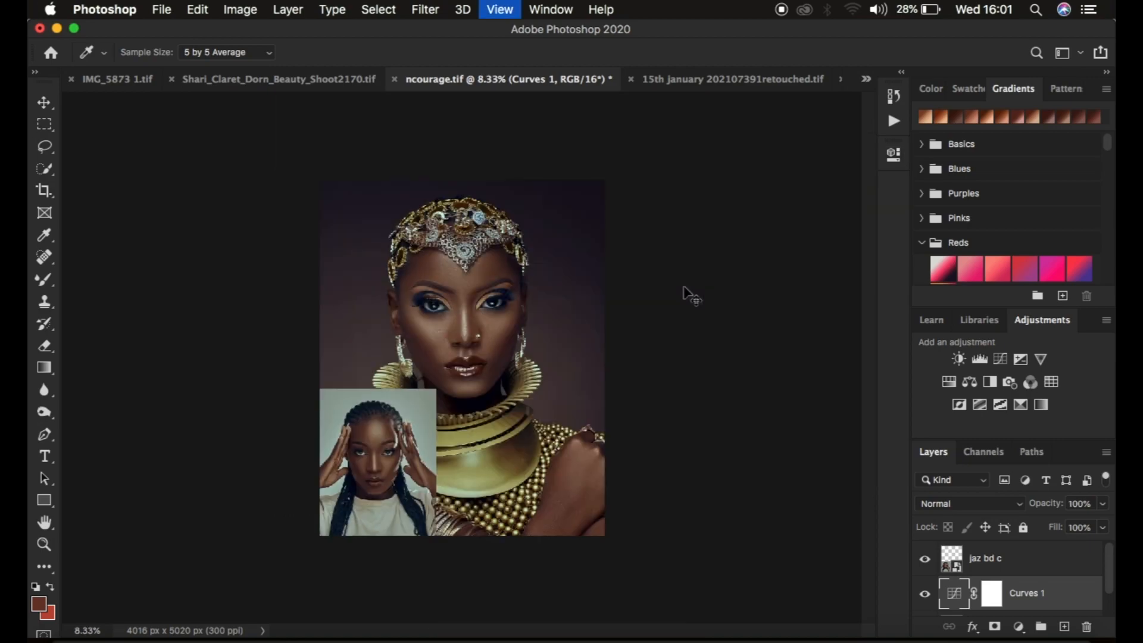
{"action": "key", "text": "super+equal"}
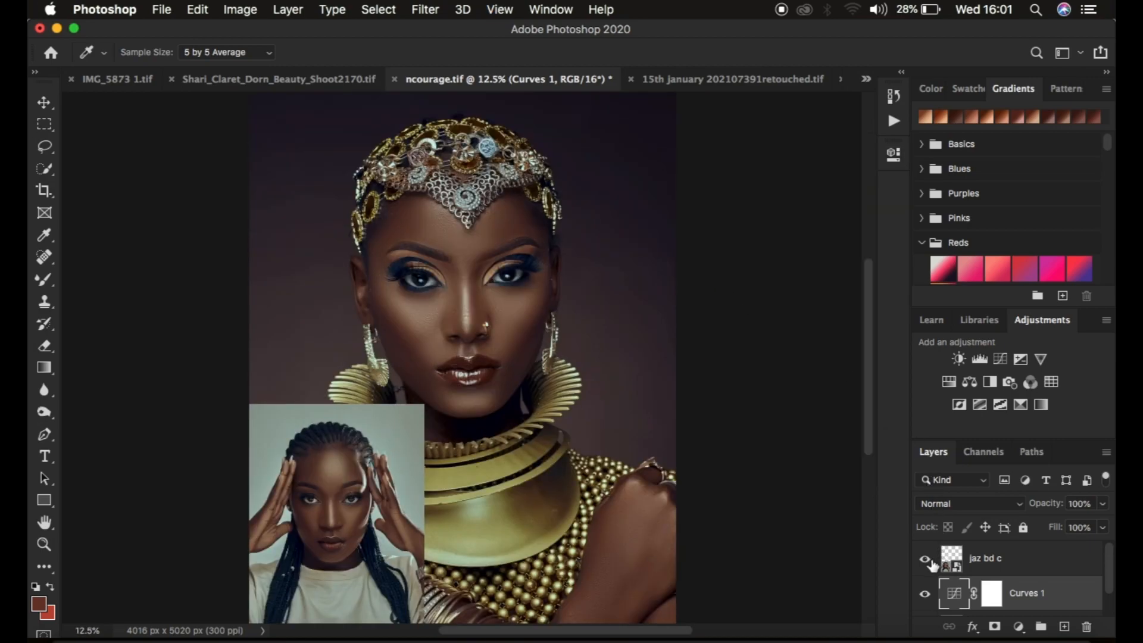
{"action": "left_click", "coordinate": [924, 594]}
{"action": "left_click", "coordinate": [925, 595]}
{"action": "left_click", "coordinate": [925, 594]}
{"action": "left_click", "coordinate": [925, 594]}
Delete the reference photo layer and invert the Curves adjustment's layer mask to black.
{"action": "left_click", "coordinate": [1013, 569]}
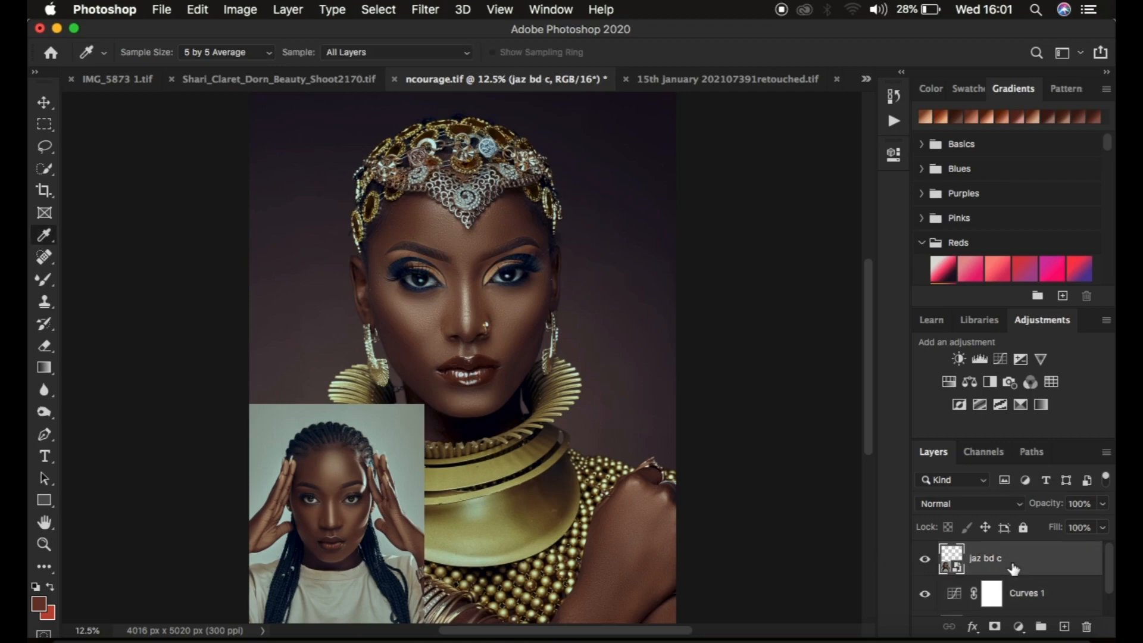
{"action": "key", "text": "BackSpace"}
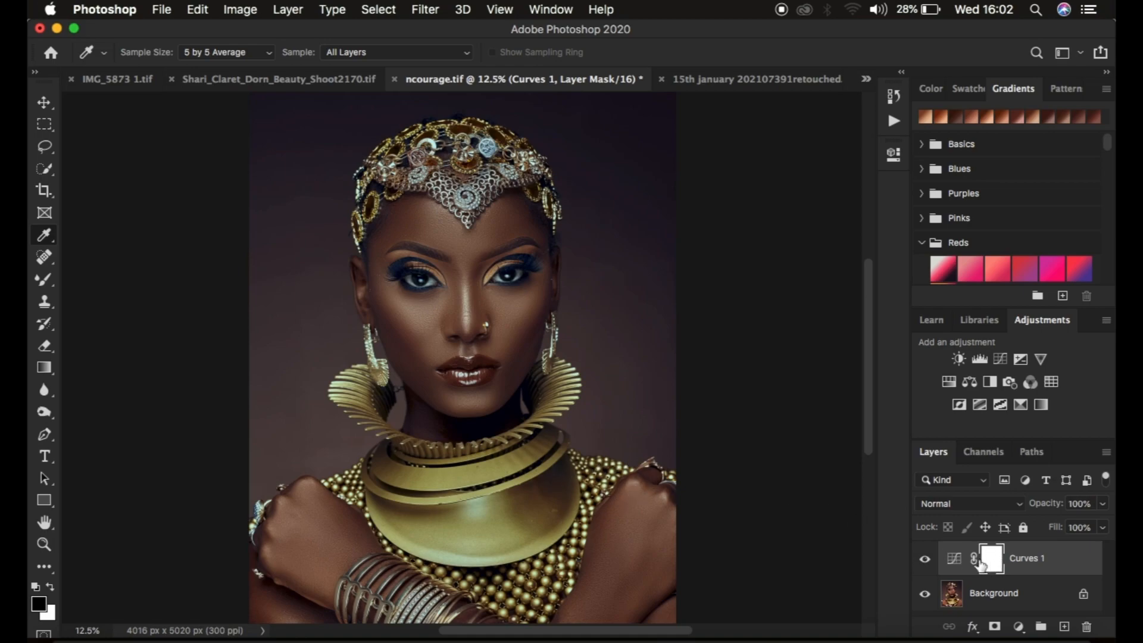
{"action": "key", "text": "super+i"}
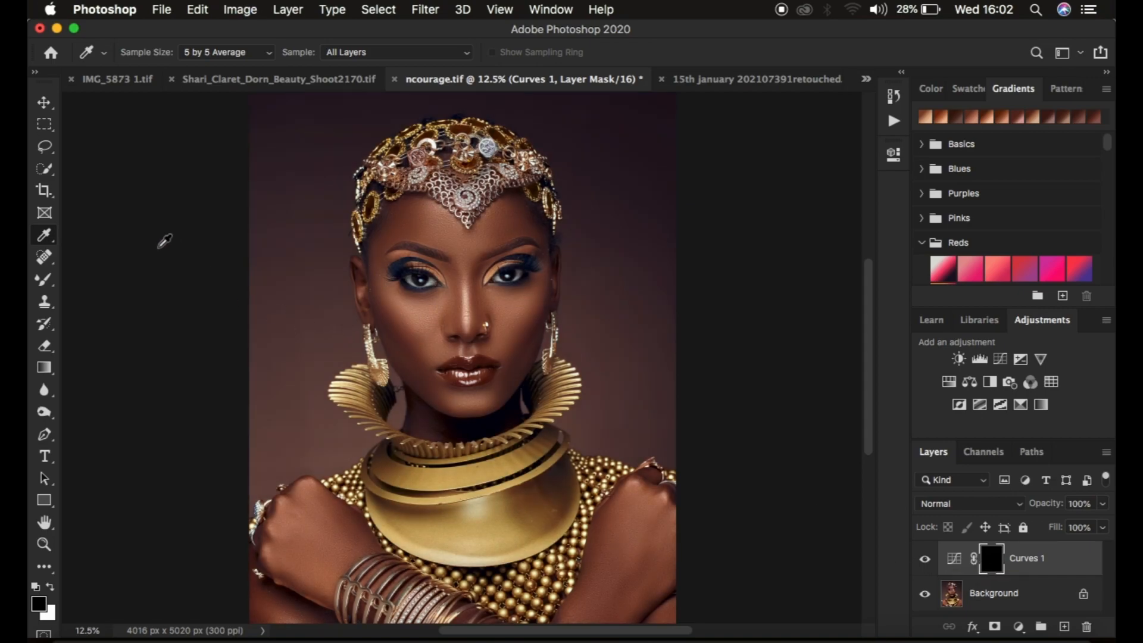
Choose the regular Brush tool instead of the Mixer Brush and open its size and hardness settings.
{"action": "left_click", "coordinate": [38, 285]}
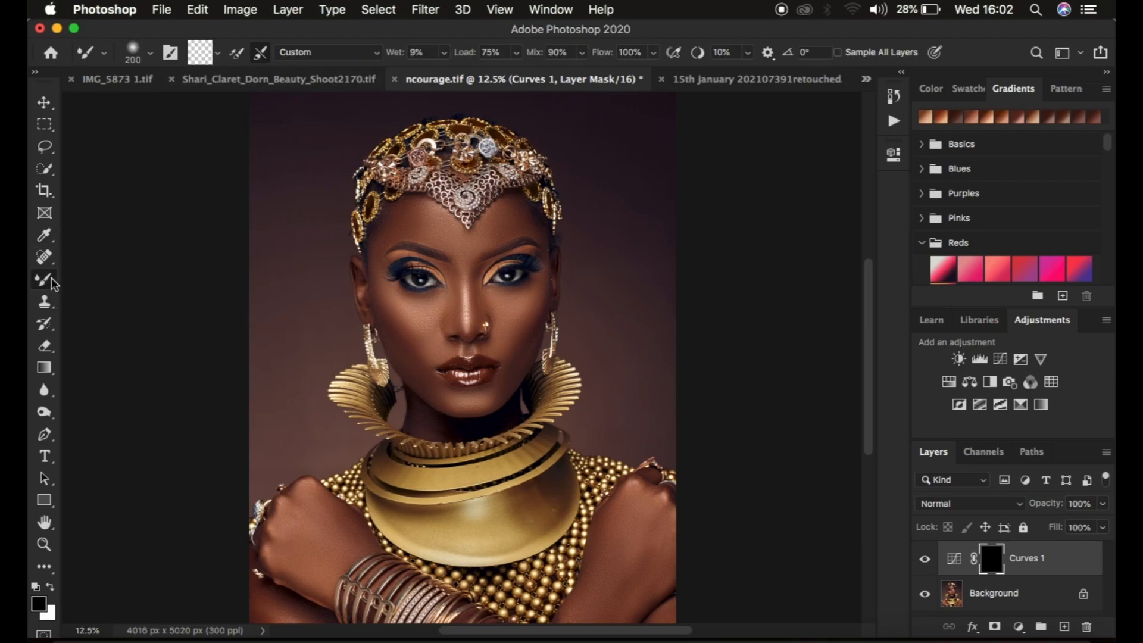
{"action": "right_click", "coordinate": [52, 282]}
{"action": "left_click", "coordinate": [89, 274]}
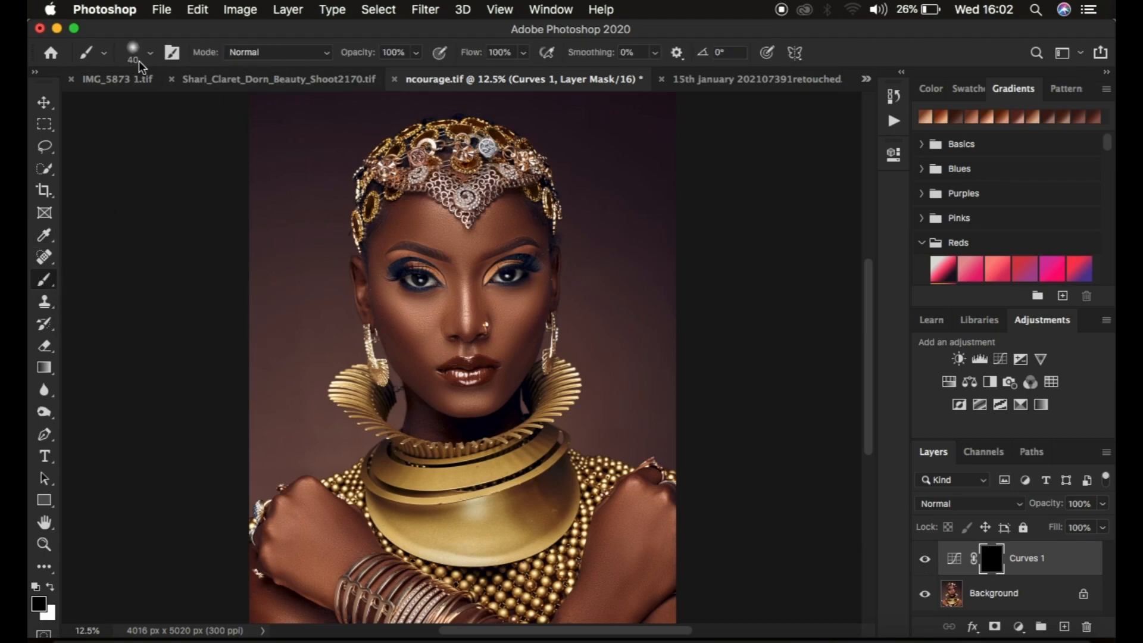
{"action": "left_click", "coordinate": [152, 58]}
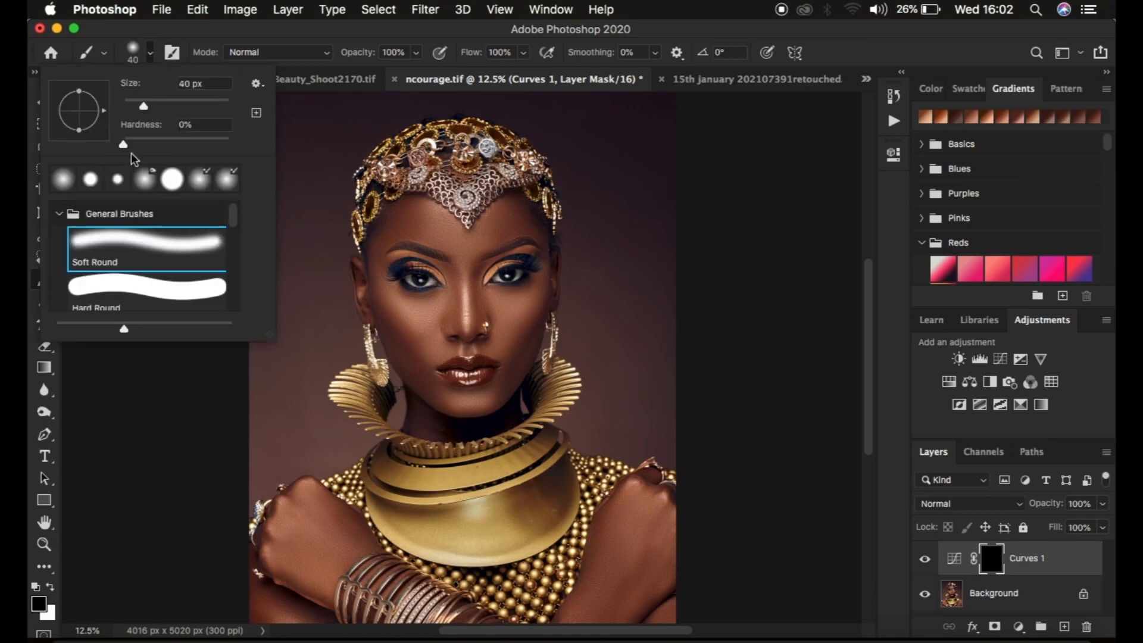
{"action": "left_click", "coordinate": [249, 15]}
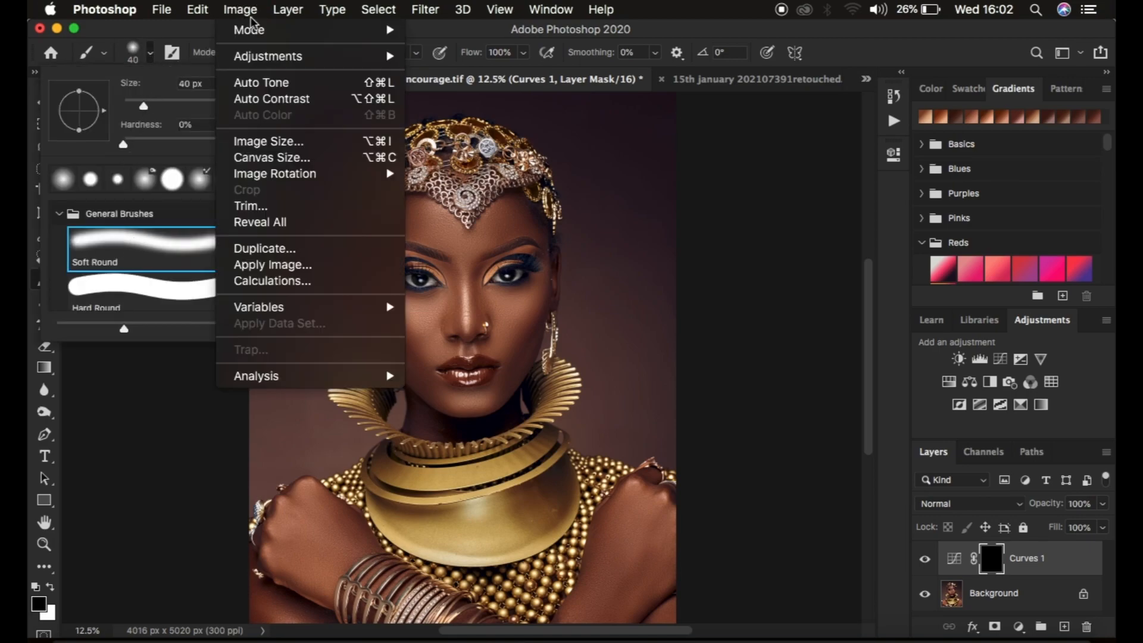
{"action": "left_click", "coordinate": [384, 22]}
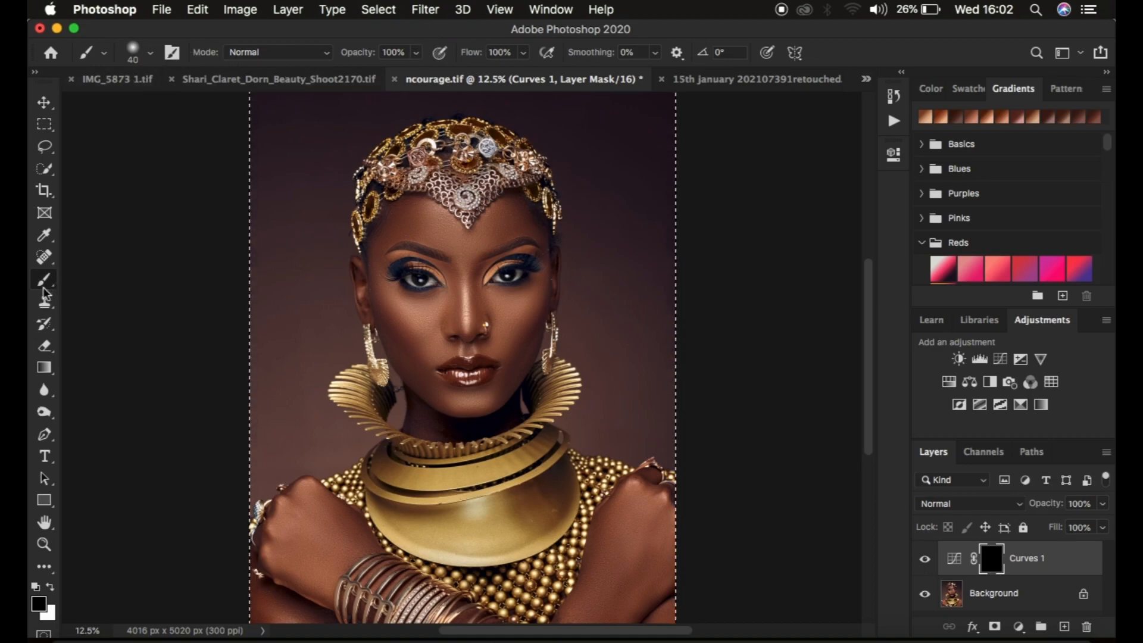
{"action": "left_click", "coordinate": [45, 146]}
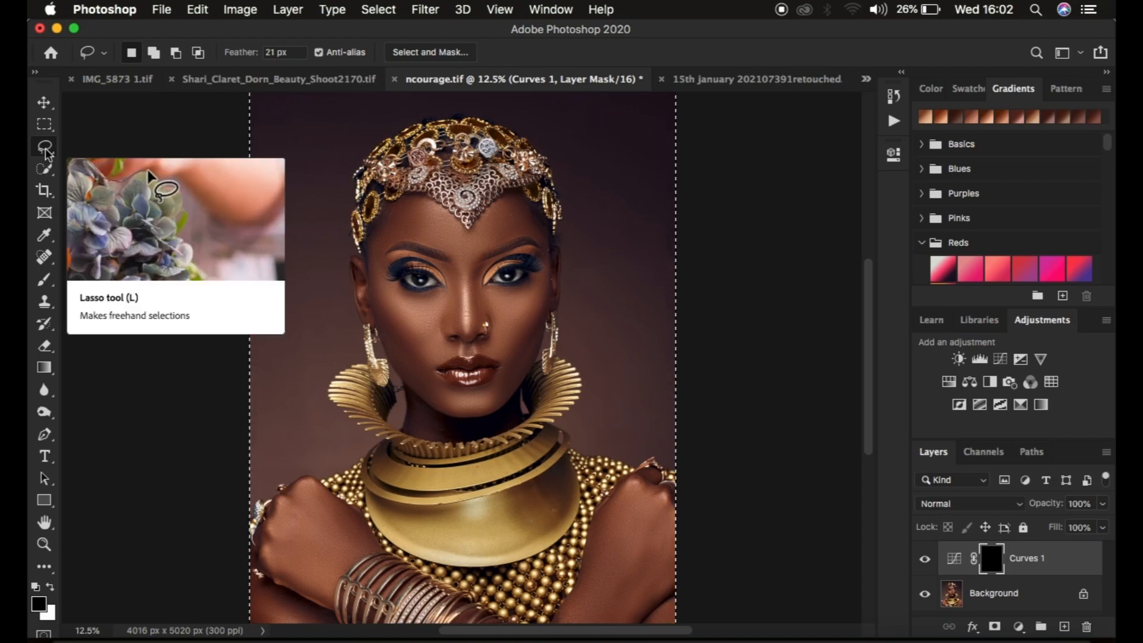
{"action": "key", "text": "super+d"}
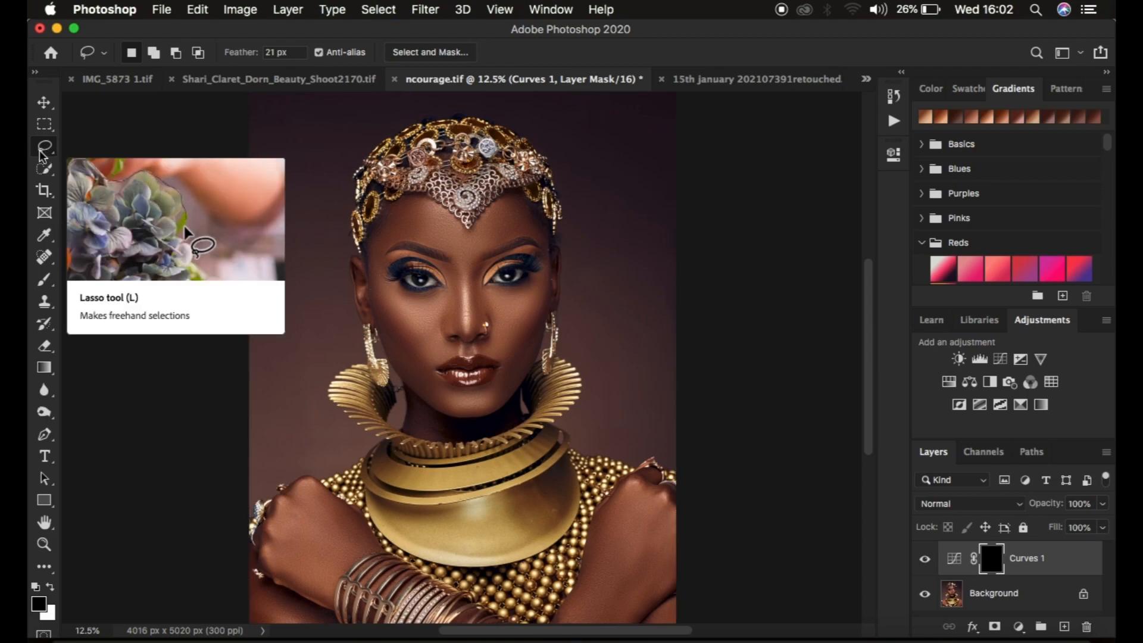
Paint white on the Curves mask with a soft 700 px brush at 100% opacity and flow over the face, arms and hands.
{"action": "left_click", "coordinate": [44, 278]}
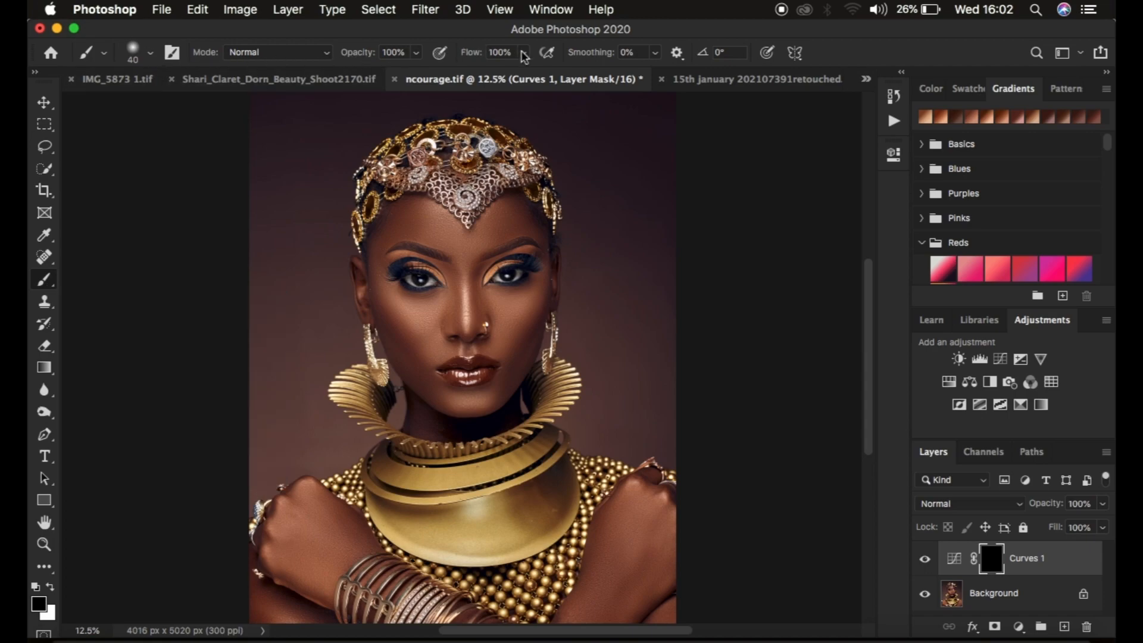
{"action": "left_click", "coordinate": [52, 589]}
{"action": "key", "text": "bracketright"}
{"action": "key", "text": "bracketright"}
{"action": "key", "text": "bracketright"}
{"action": "key", "text": "bracketright"}
{"action": "key", "text": "bracketright"}
{"action": "key", "text": "bracketright"}
{"action": "key", "text": "bracketright"}
{"action": "key", "text": "bracketright"}
{"action": "key", "text": "bracketright"}
{"action": "mouse_move", "coordinate": [416, 292]}
{"action": "left_mouse_down"}
{"action": "mouse_move", "coordinate": [433, 347]}
{"action": "mouse_move", "coordinate": [388, 287]}
{"action": "mouse_move", "coordinate": [417, 274]}
{"action": "mouse_move", "coordinate": [421, 239]}
{"action": "mouse_move", "coordinate": [404, 236]}
{"action": "mouse_move", "coordinate": [475, 312]}
{"action": "mouse_move", "coordinate": [493, 251]}
{"action": "mouse_move", "coordinate": [516, 246]}
{"action": "mouse_move", "coordinate": [437, 372]}
{"action": "mouse_move", "coordinate": [445, 396]}
{"action": "mouse_move", "coordinate": [381, 299]}
{"action": "mouse_move", "coordinate": [377, 271]}
{"action": "mouse_move", "coordinate": [382, 307]}
{"action": "mouse_move", "coordinate": [434, 251]}
{"action": "mouse_move", "coordinate": [436, 299]}
{"action": "mouse_move", "coordinate": [482, 328]}
{"action": "mouse_move", "coordinate": [511, 260]}
{"action": "mouse_move", "coordinate": [536, 286]}
{"action": "mouse_move", "coordinate": [517, 220]}
{"action": "mouse_move", "coordinate": [433, 251]}
{"action": "mouse_move", "coordinate": [412, 212]}
{"action": "mouse_move", "coordinate": [467, 385]}
{"action": "mouse_move", "coordinate": [453, 425]}
{"action": "left_mouse_up"}
{"action": "mouse_move", "coordinate": [614, 560]}
{"action": "left_mouse_down"}
{"action": "mouse_move", "coordinate": [632, 508]}
{"action": "mouse_move", "coordinate": [664, 536]}
{"action": "mouse_move", "coordinate": [659, 516]}
{"action": "mouse_move", "coordinate": [643, 523]}
{"action": "mouse_move", "coordinate": [634, 574]}
{"action": "mouse_move", "coordinate": [607, 605]}
{"action": "left_mouse_up"}
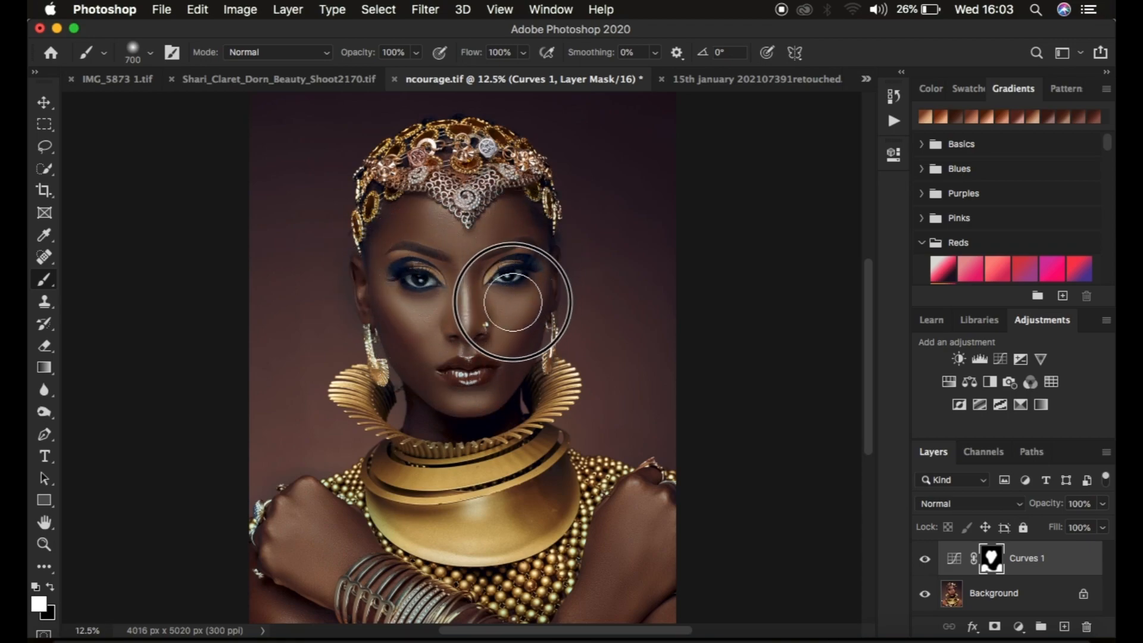
Compare the masked skin areas with and without the Curves adjustment.
{"action": "left_click", "coordinate": [926, 563]}
{"action": "left_click", "coordinate": [926, 562]}
{"action": "left_click", "coordinate": [926, 563]}
{"action": "left_click", "coordinate": [926, 562]}
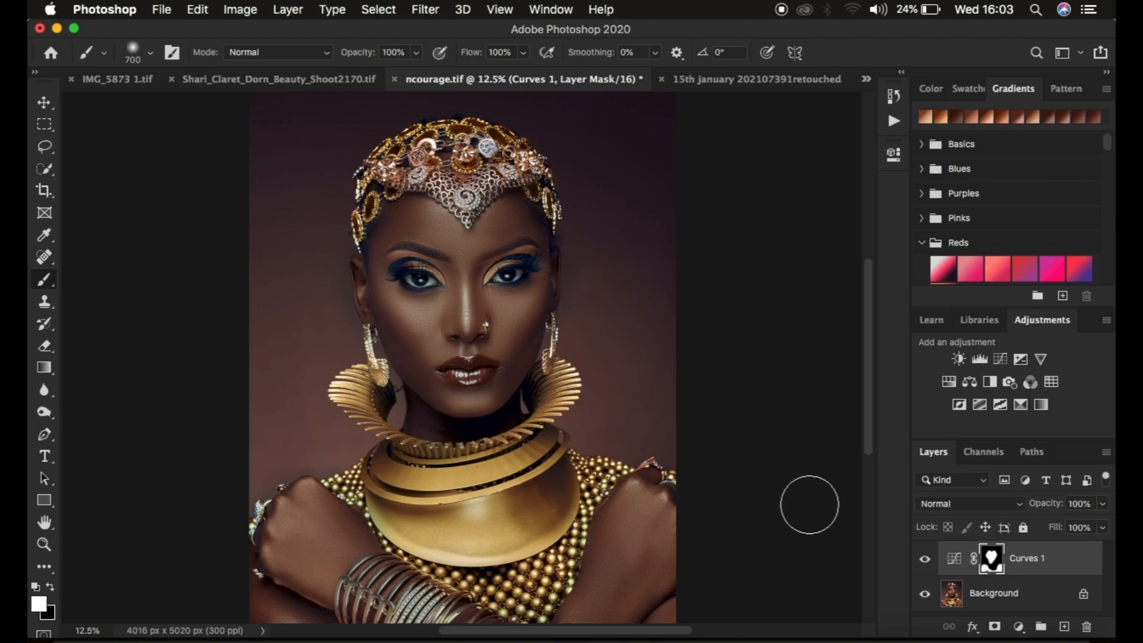
Choose the Lasso tool for making a freehand selection.
{"action": "left_click", "coordinate": [45, 147]}
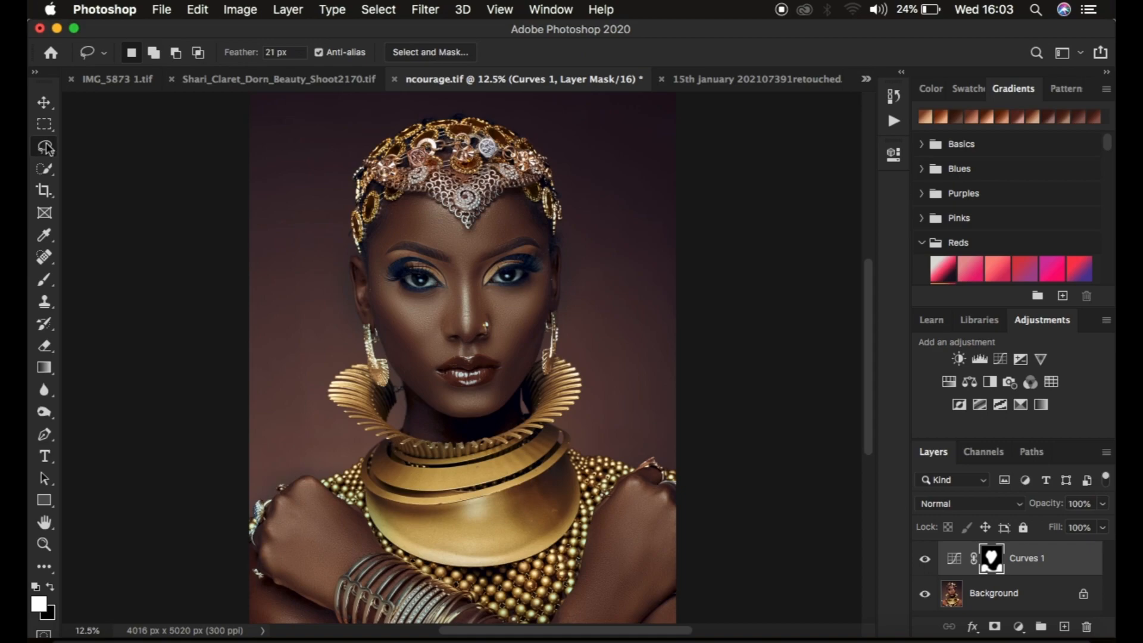